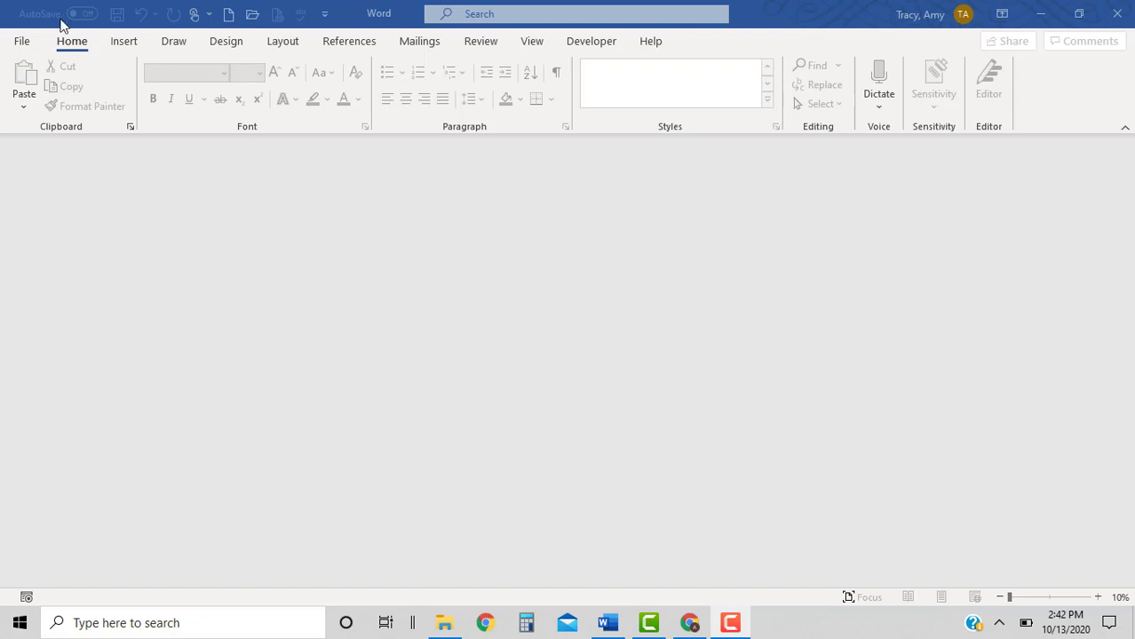
Create a new blank document and turn off the formatting marks.
{"action": "left_click", "coordinate": [22, 43]}
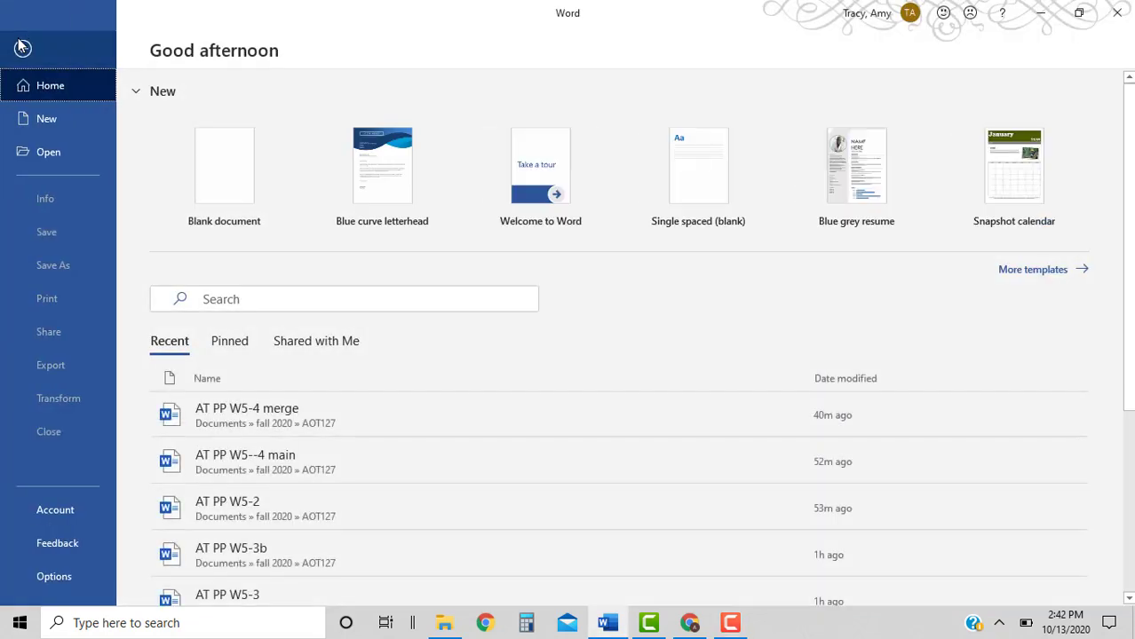
{"action": "left_click", "coordinate": [40, 118]}
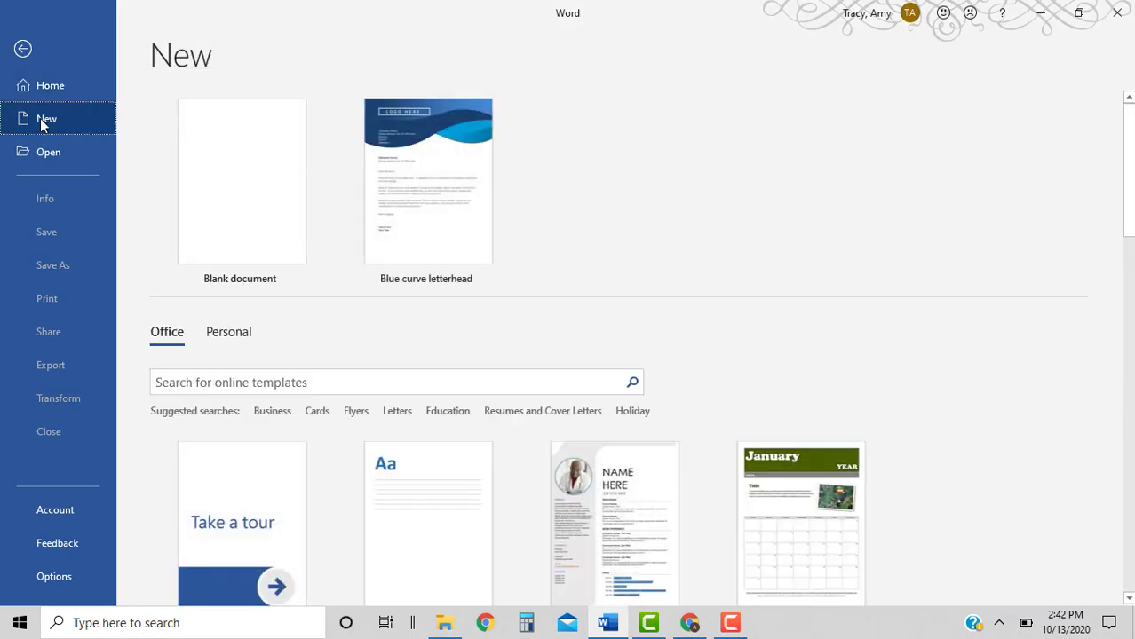
{"action": "left_click", "coordinate": [282, 222]}
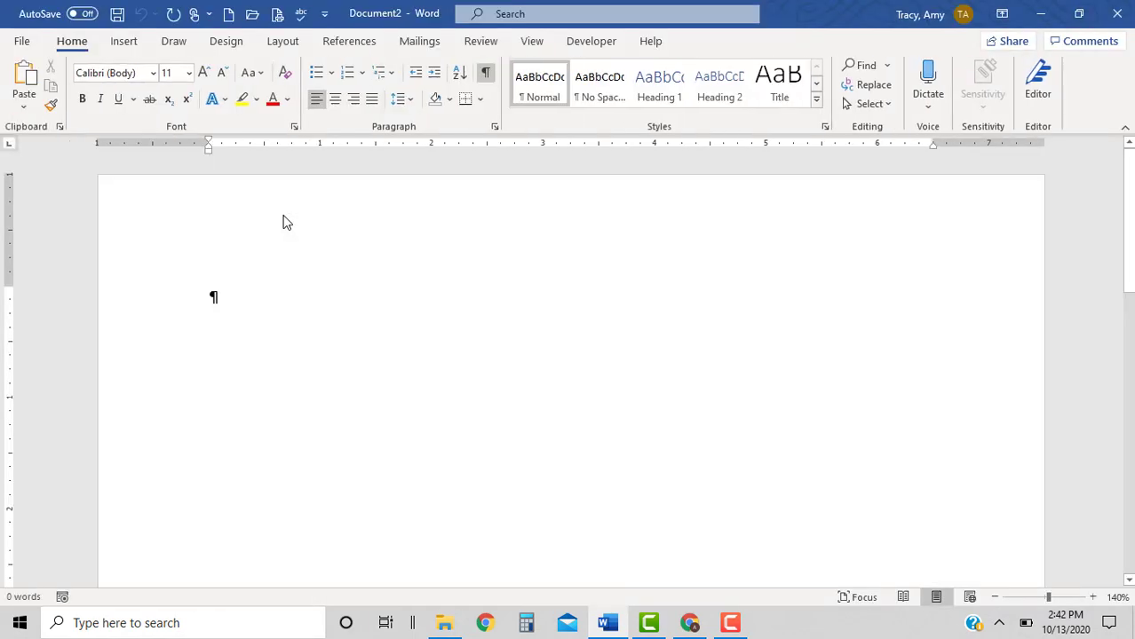
{"action": "left_click", "coordinate": [484, 73]}
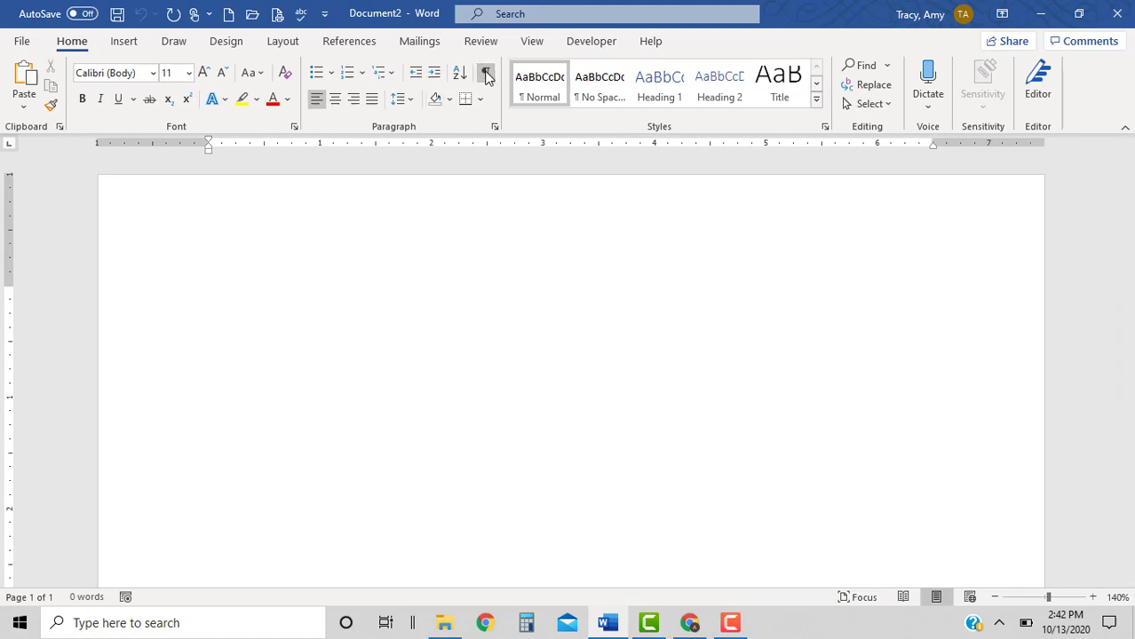
Save the document as 'AT PP W5-5 labels' in the AOT127 folder.
{"action": "left_click", "coordinate": [19, 42]}
{"action": "left_click", "coordinate": [50, 267]}
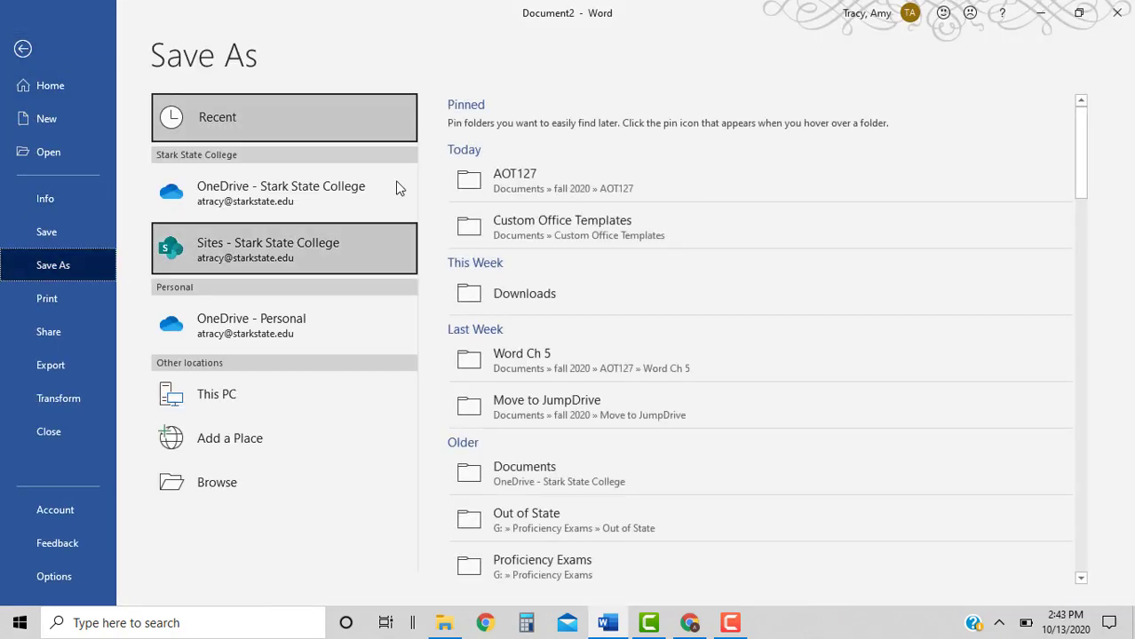
{"action": "left_click", "coordinate": [569, 180]}
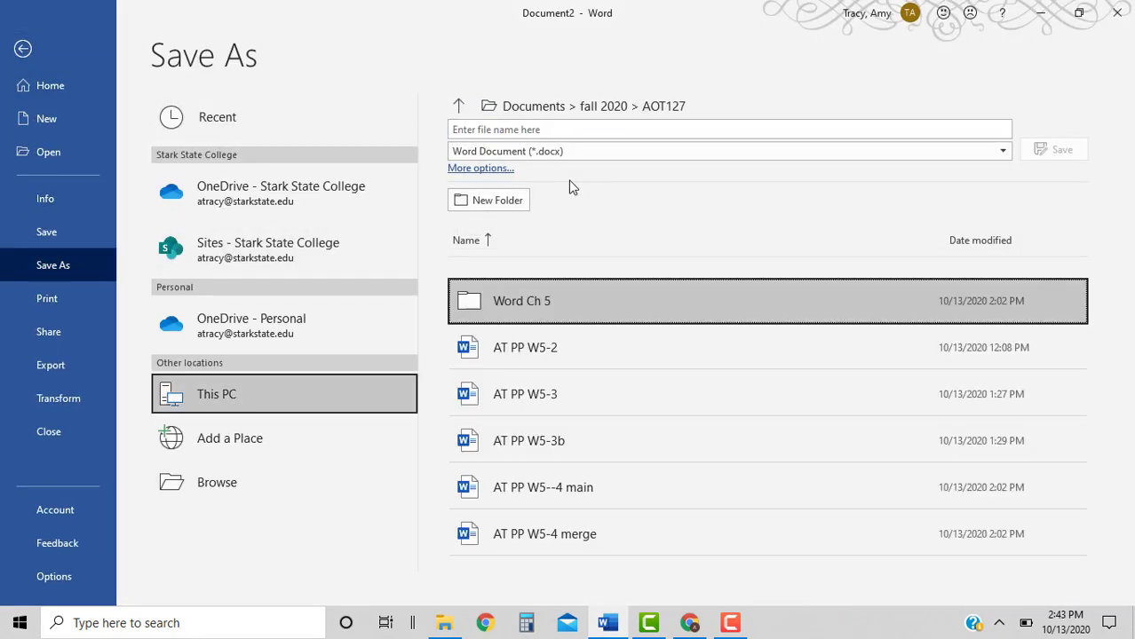
{"action": "left_click", "coordinate": [579, 129]}
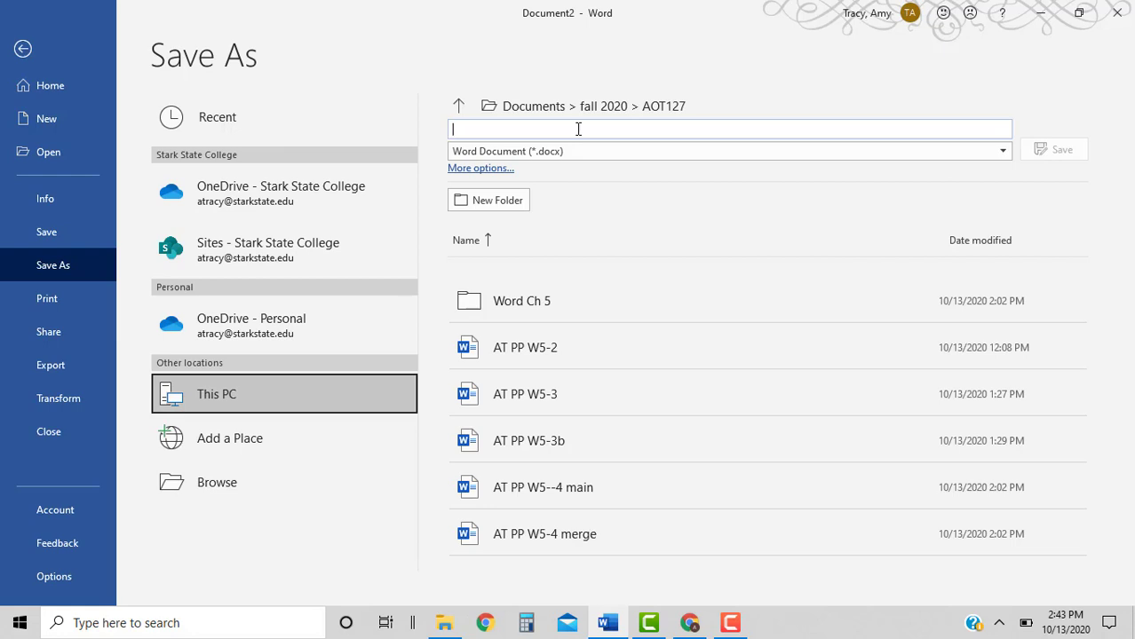
{"action": "type", "text": "AT"}
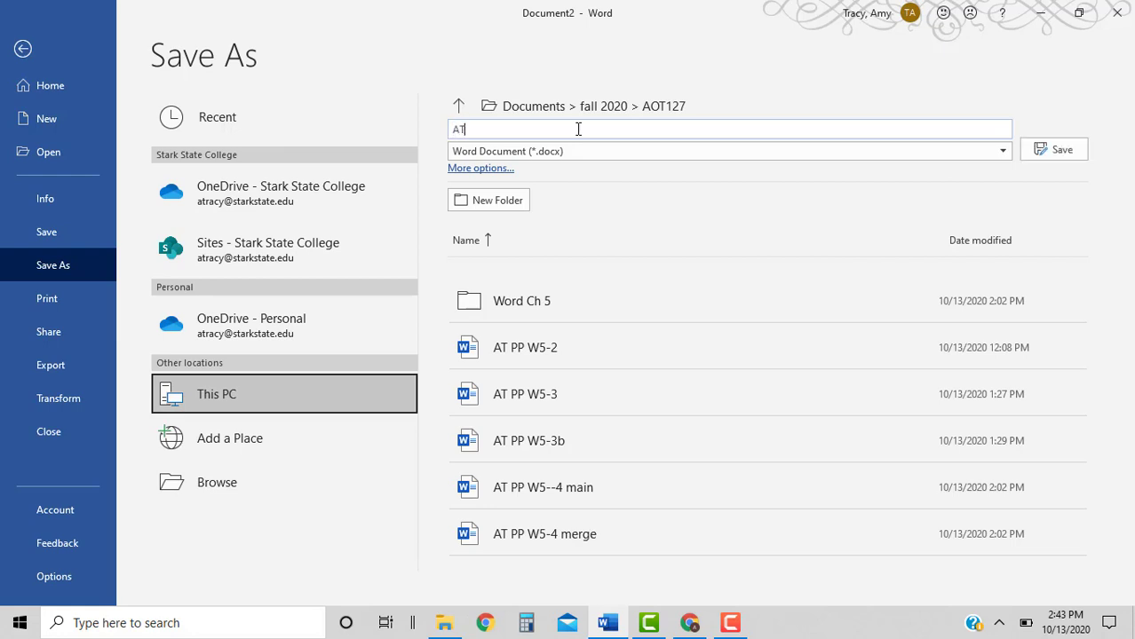
{"action": "type", "text": " PP W5-5 labels"}
{"action": "key", "text": "Return"}
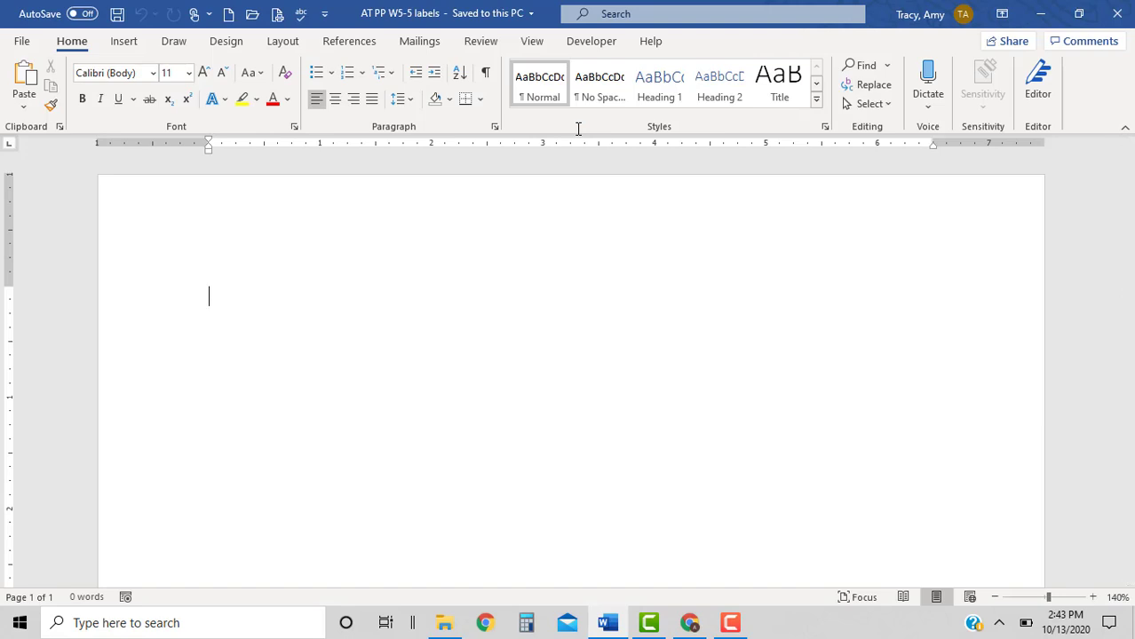
Launch the Step-by-Step Mail Merge Wizard from Start Mail Merge on the Mailings ribbon.
{"action": "left_click", "coordinate": [413, 43]}
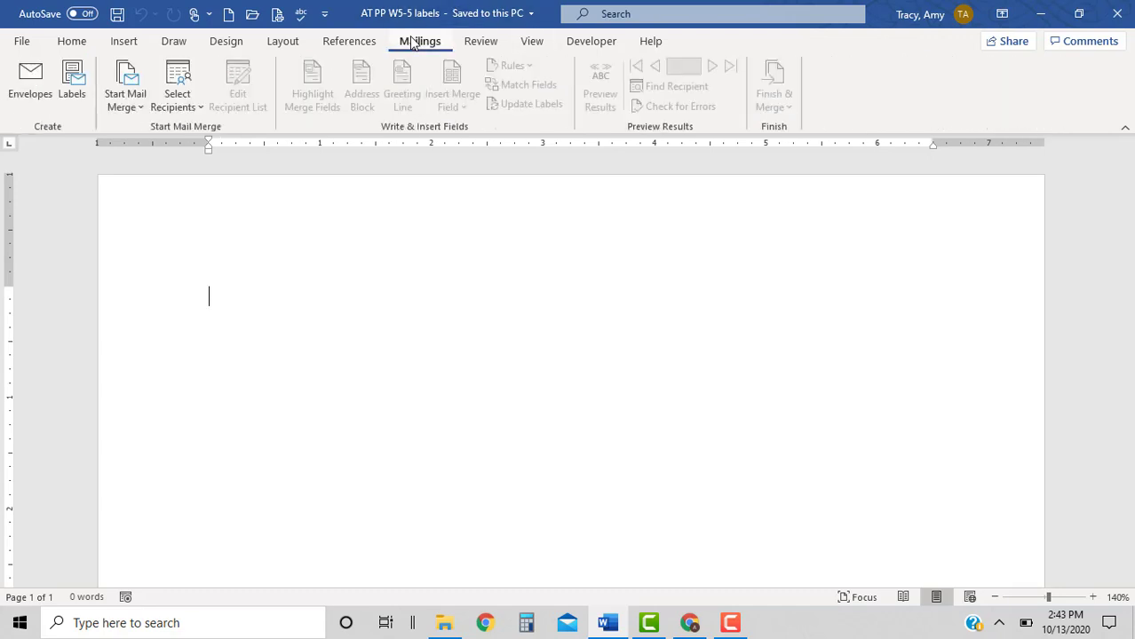
{"action": "left_click", "coordinate": [141, 107]}
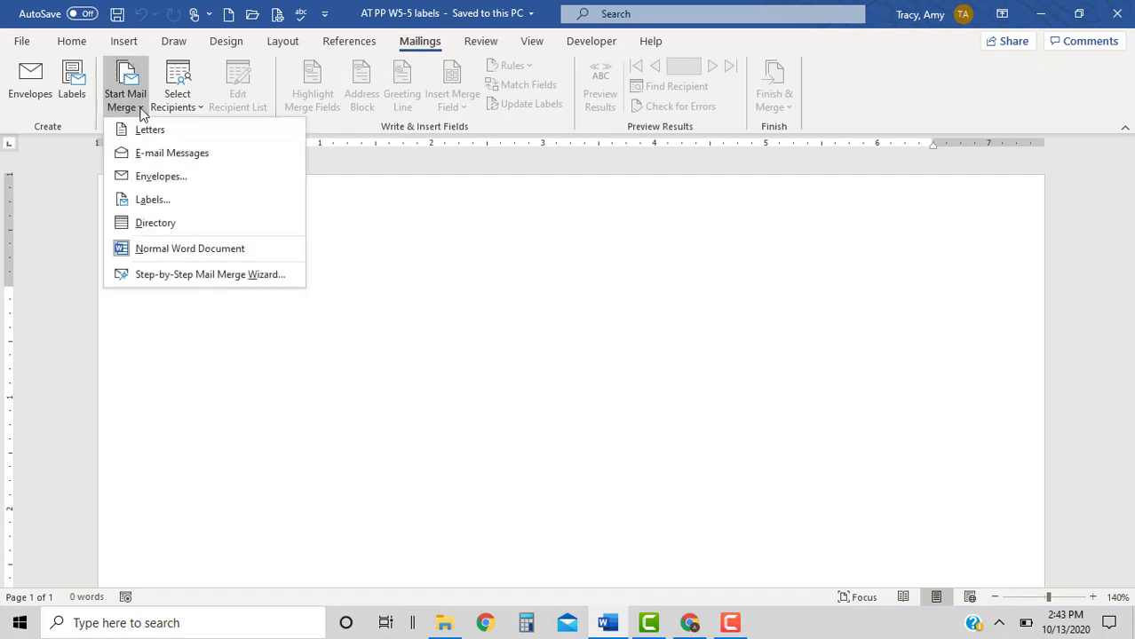
{"action": "left_click", "coordinate": [150, 275]}
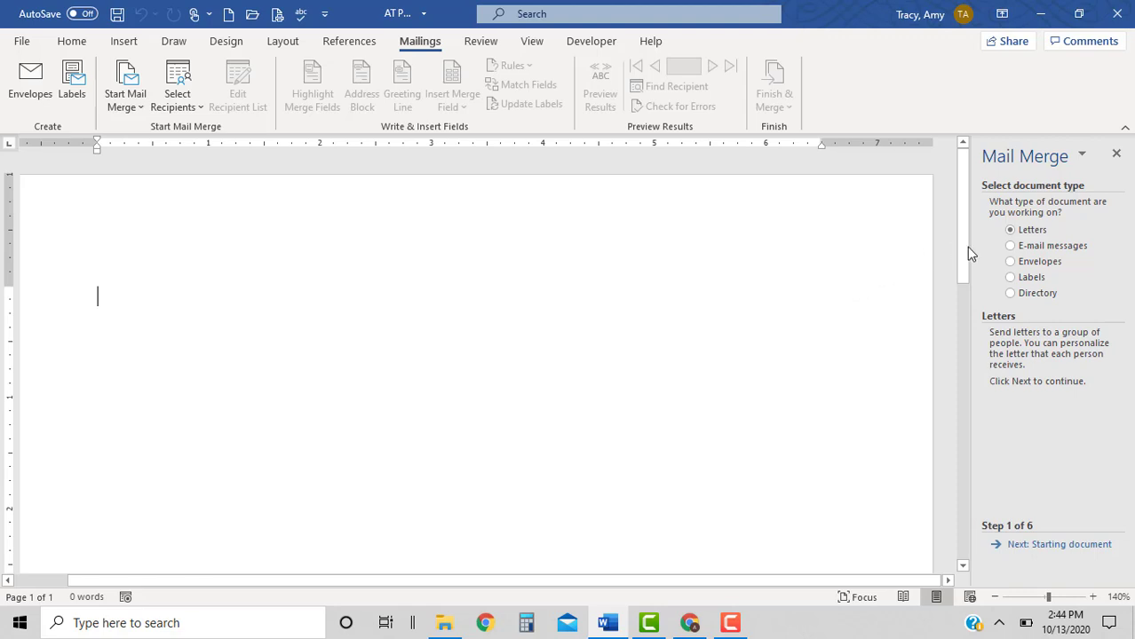
Choose Labels as the document type and apply the Avery US Letter 5160 Address Labels layout.
{"action": "left_click", "coordinate": [1010, 277]}
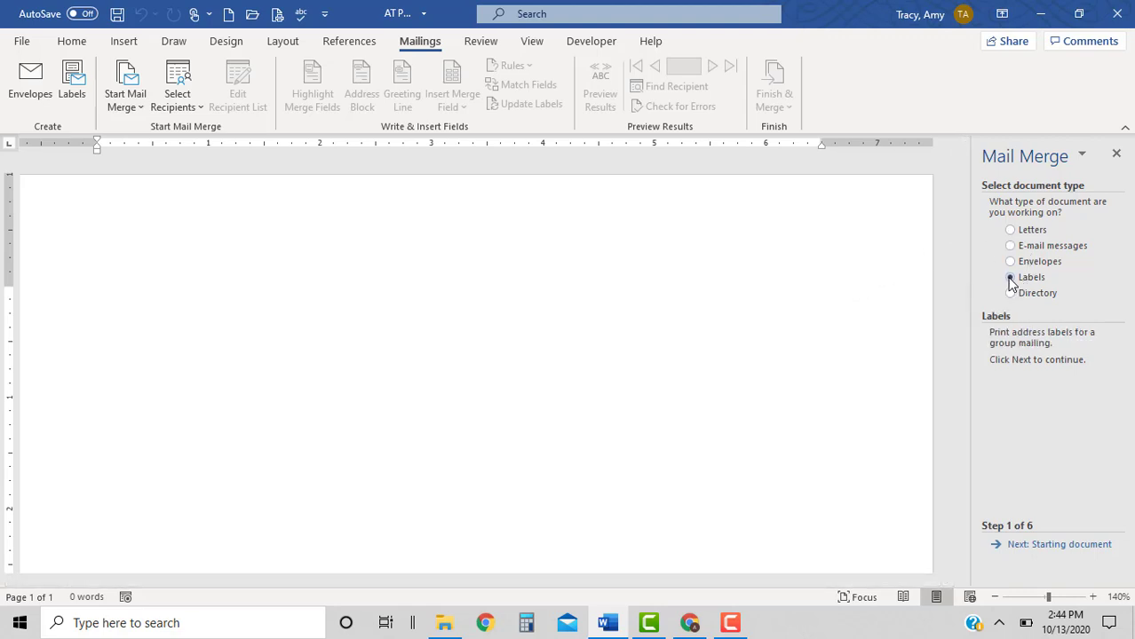
{"action": "left_click", "coordinate": [1038, 547]}
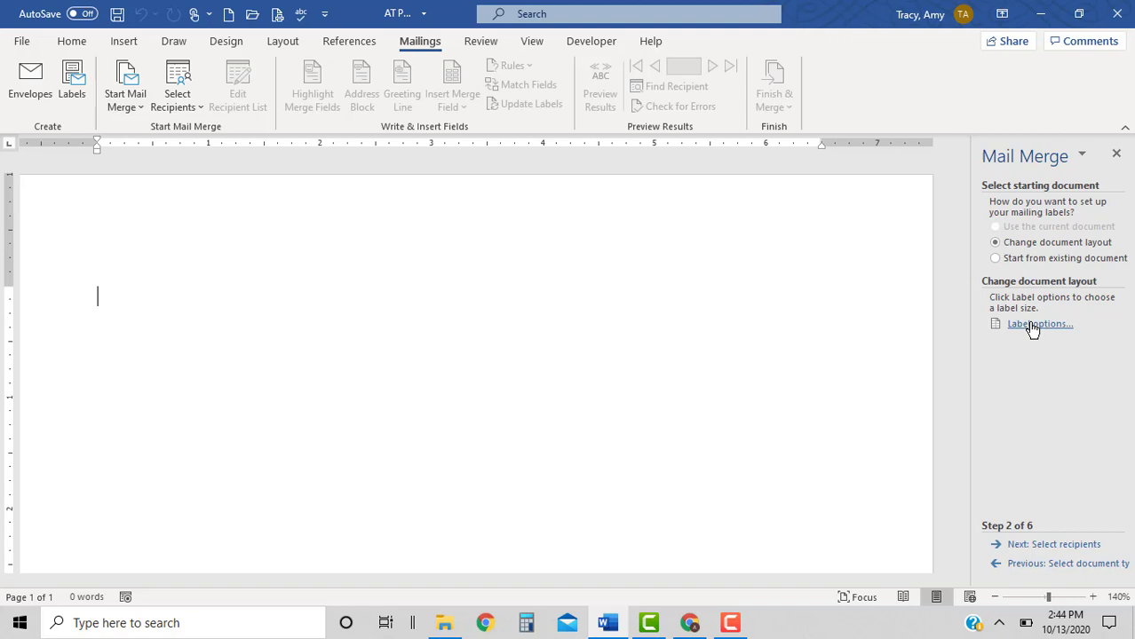
{"action": "left_click", "coordinate": [1032, 327]}
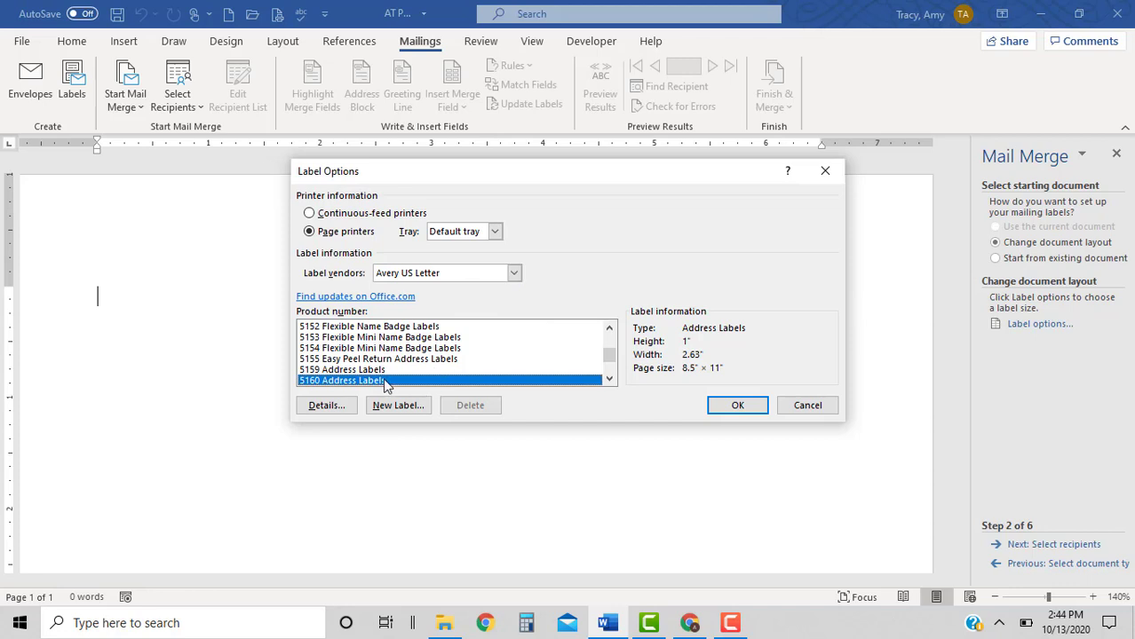
{"action": "left_click", "coordinate": [737, 406]}
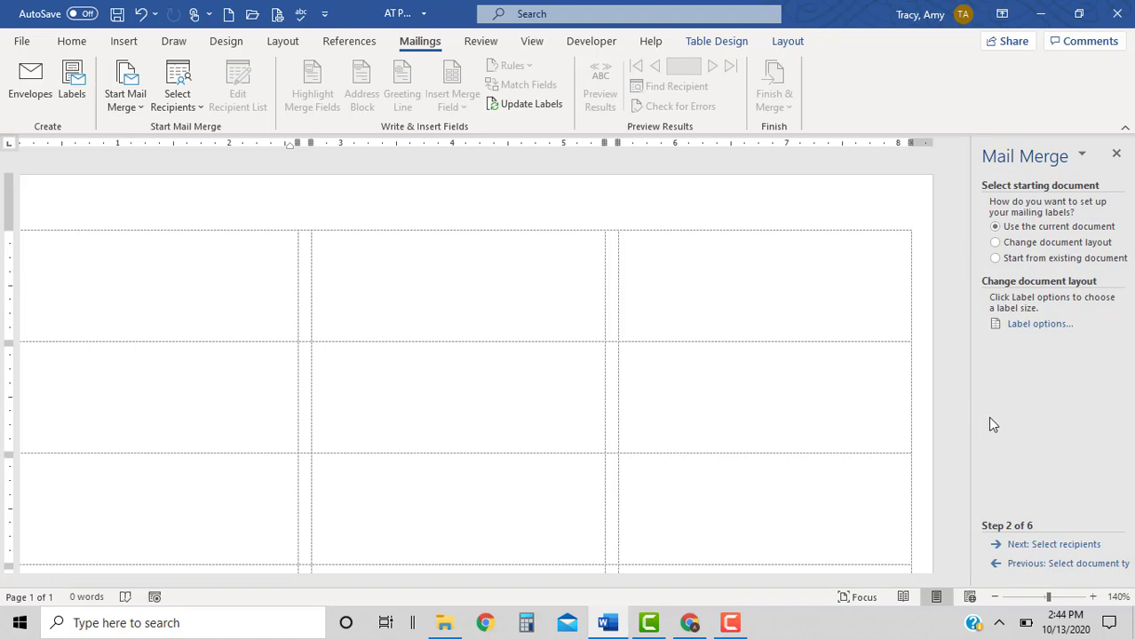
Advance to recipient selection and browse for an existing list file.
{"action": "left_click", "coordinate": [1053, 545]}
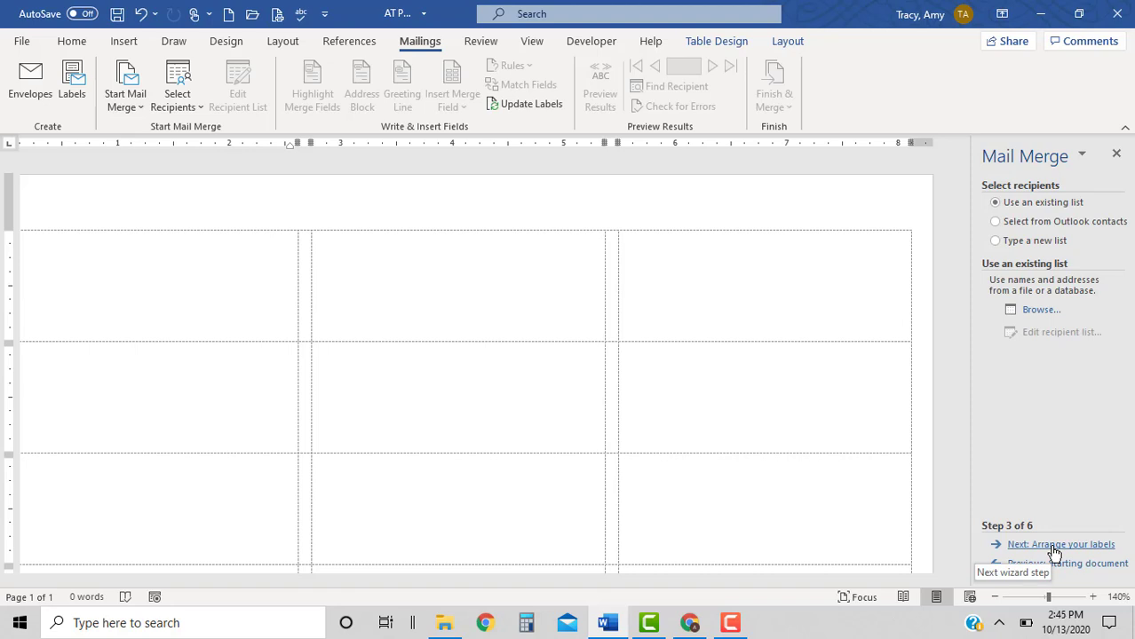
{"action": "left_click", "coordinate": [1035, 315]}
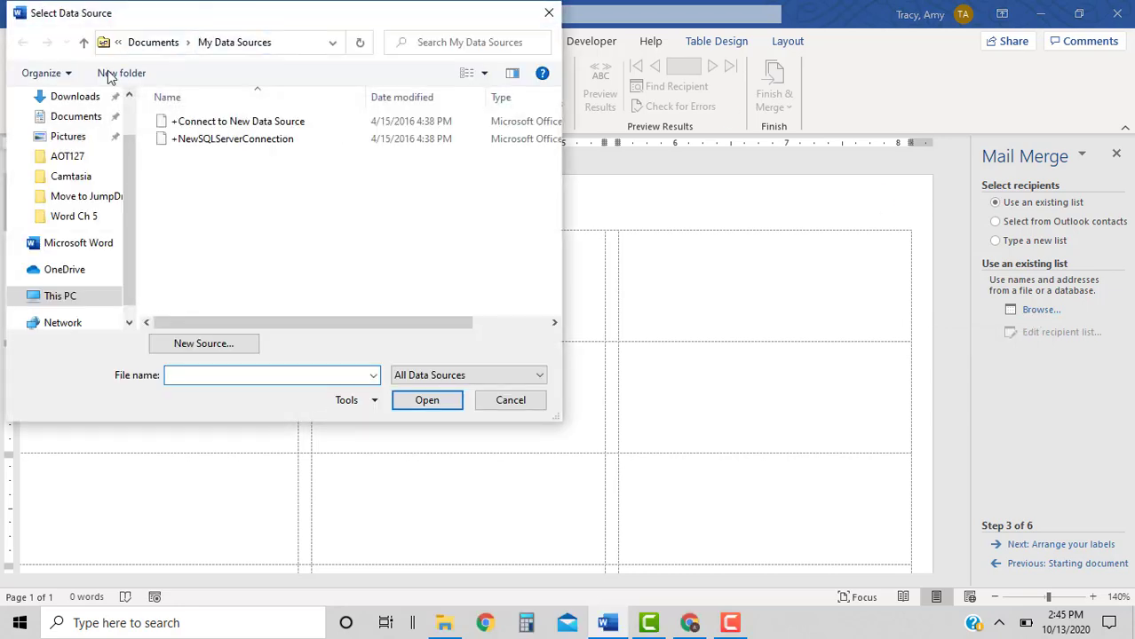
Open SkiingUnlimitedVolunteers-05 from the Word Ch 5 folder as the recipient list.
{"action": "left_click", "coordinate": [81, 100]}
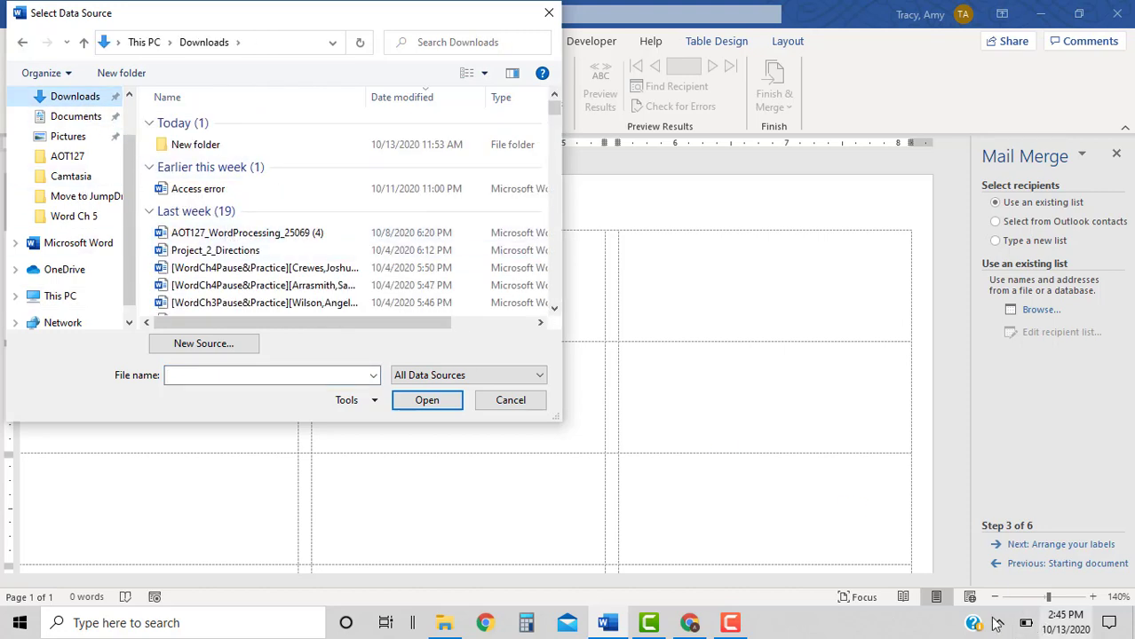
{"action": "left_click", "coordinate": [748, 622]}
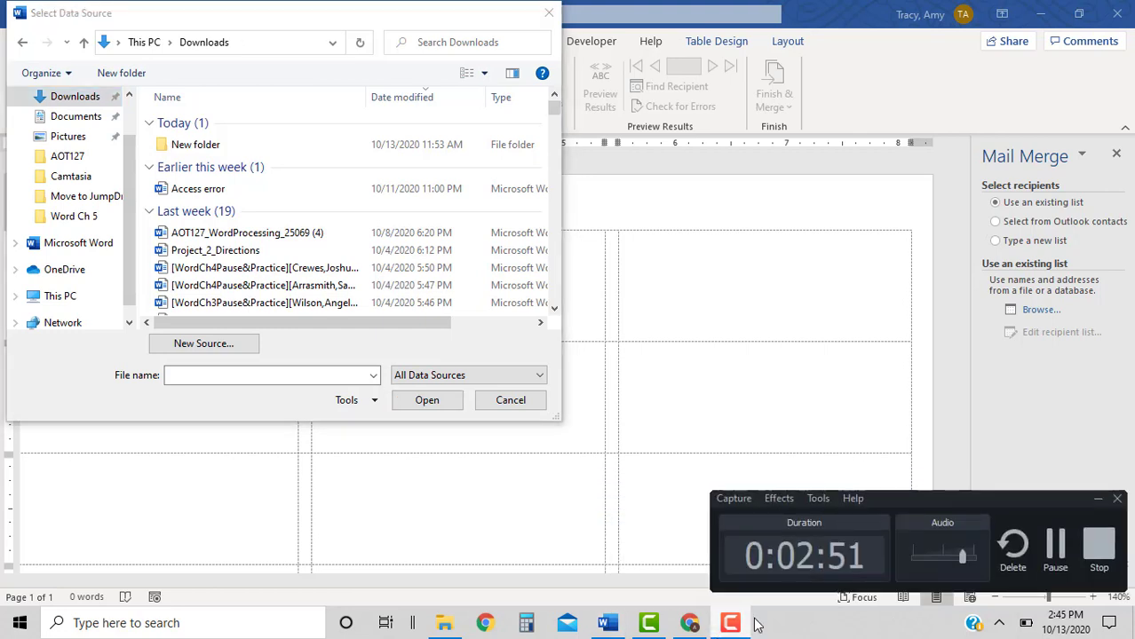
{"action": "left_click", "coordinate": [1056, 550]}
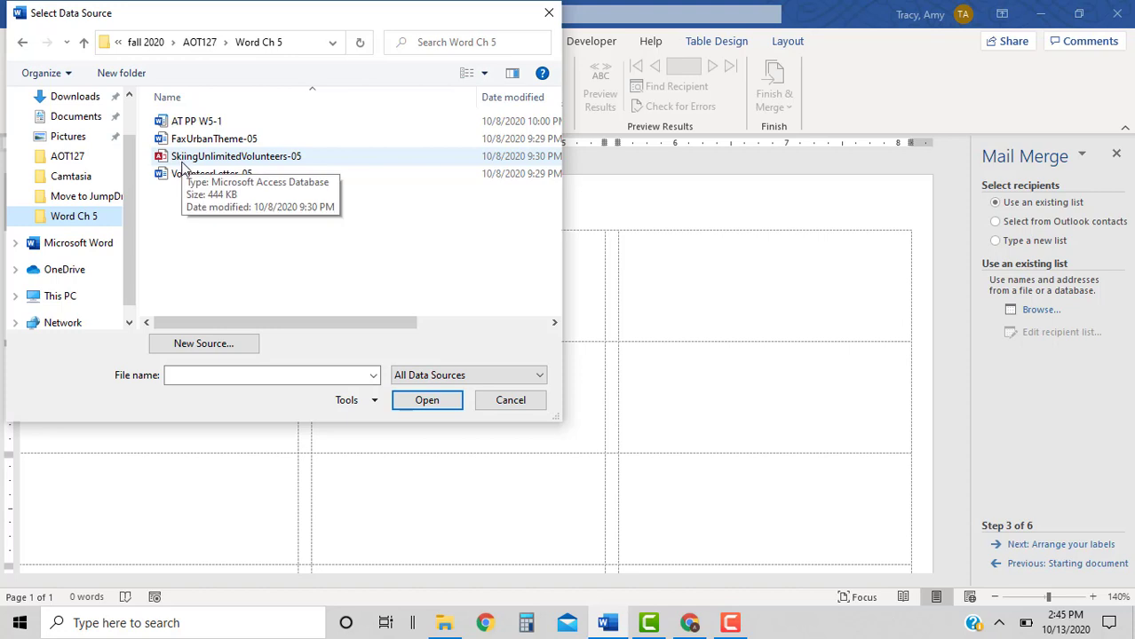
{"action": "double_click", "coordinate": [260, 161]}
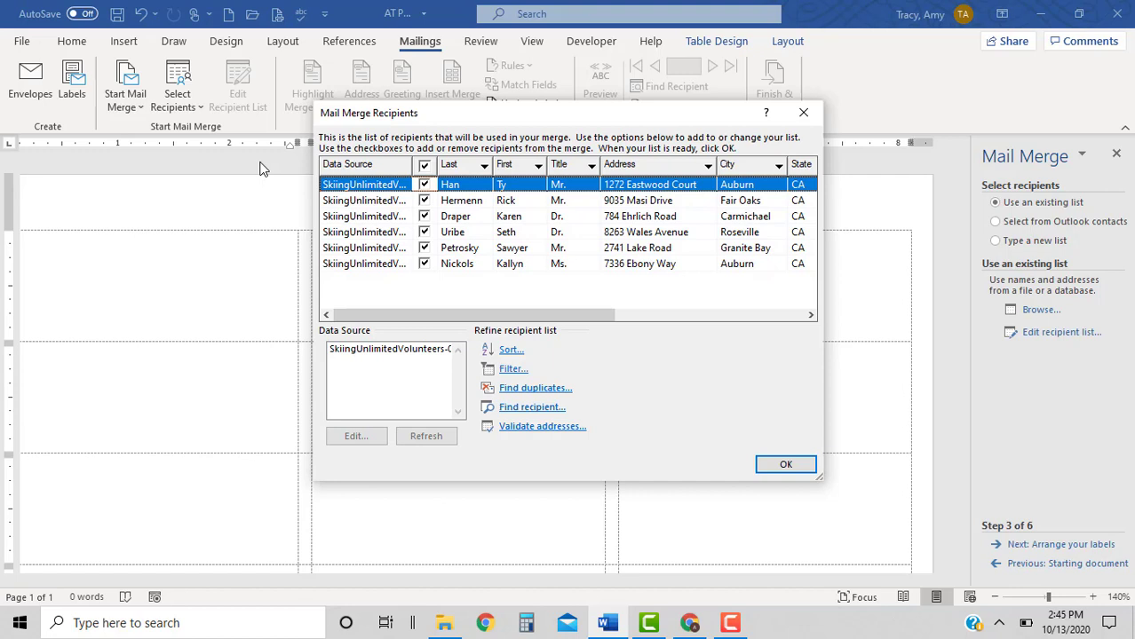
Sort the recipients ascending by Last name and confirm the list.
{"action": "left_click", "coordinate": [484, 167]}
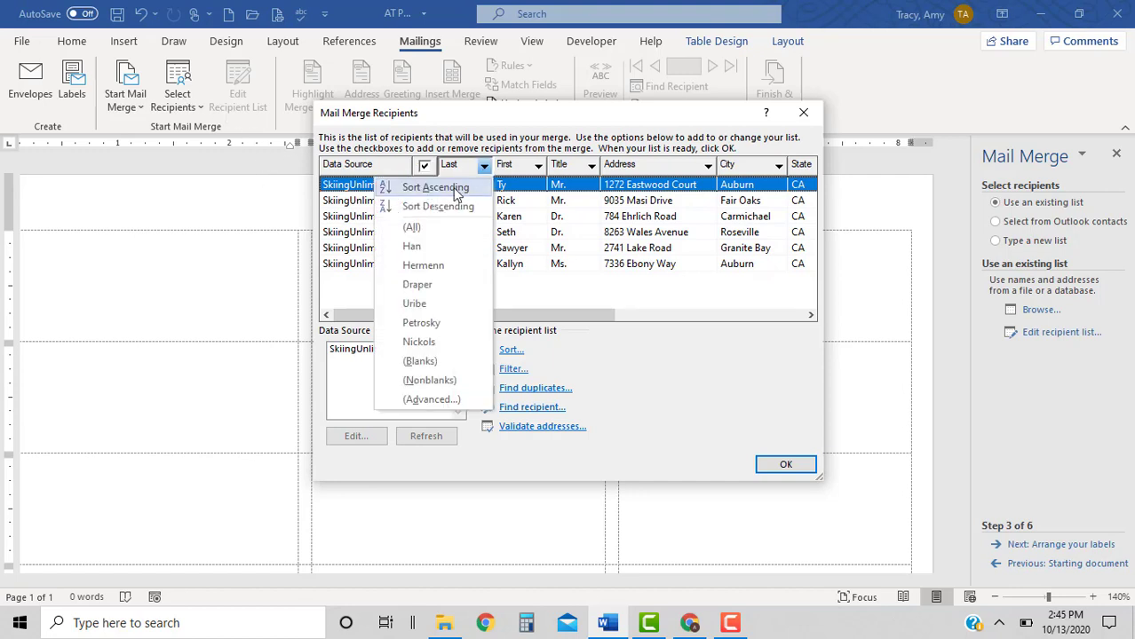
{"action": "left_click", "coordinate": [458, 187]}
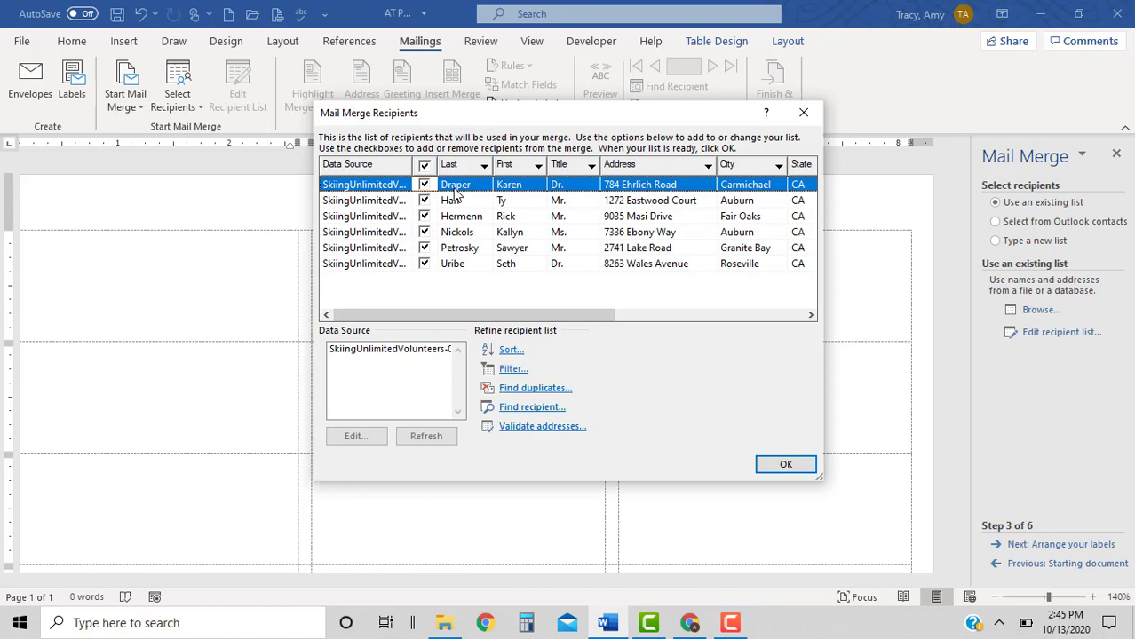
{"action": "left_click", "coordinate": [808, 464]}
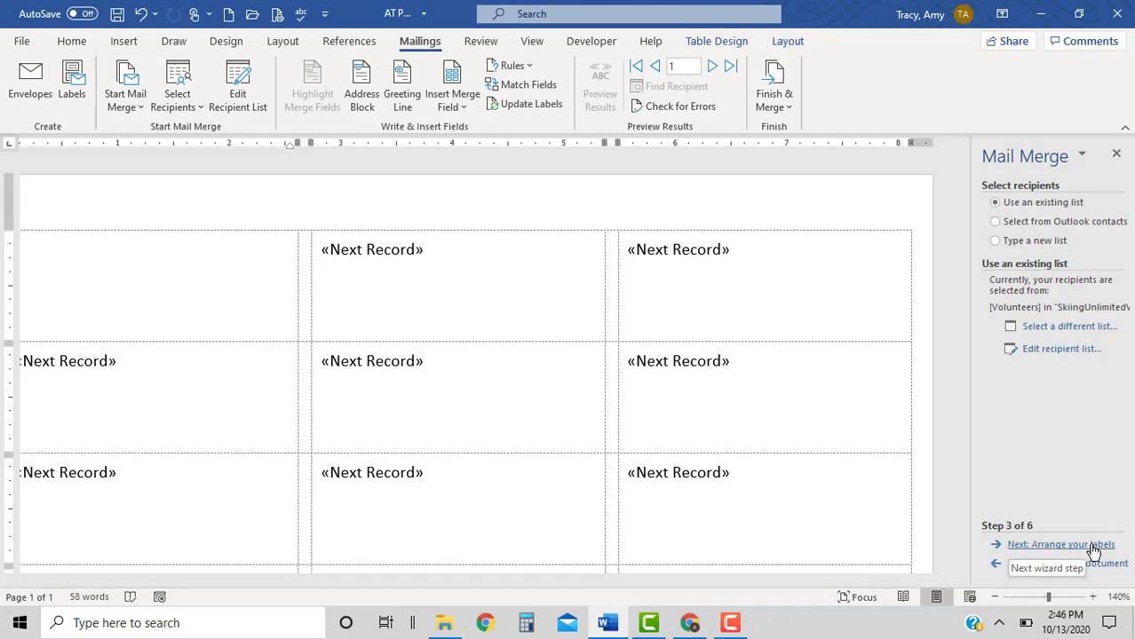
Advance to Step 4 and insert an «AddressBlock» field into the first label with the default name format.
{"action": "left_click", "coordinate": [1093, 545]}
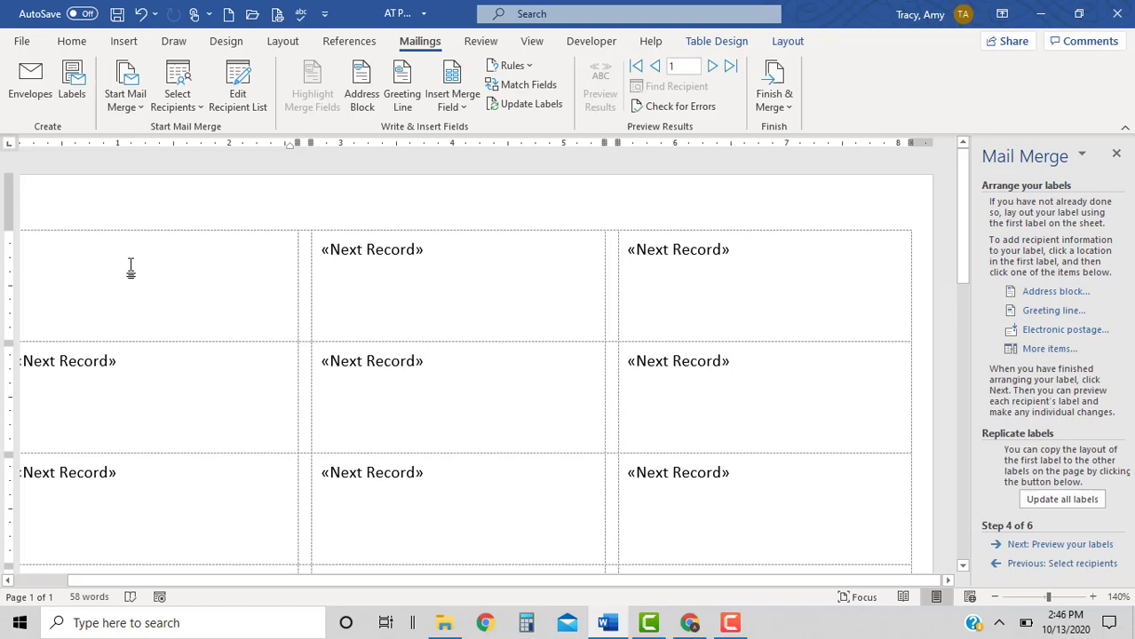
{"action": "left_click_drag", "start_coordinate": [78, 581], "coordinate": [16, 582]}
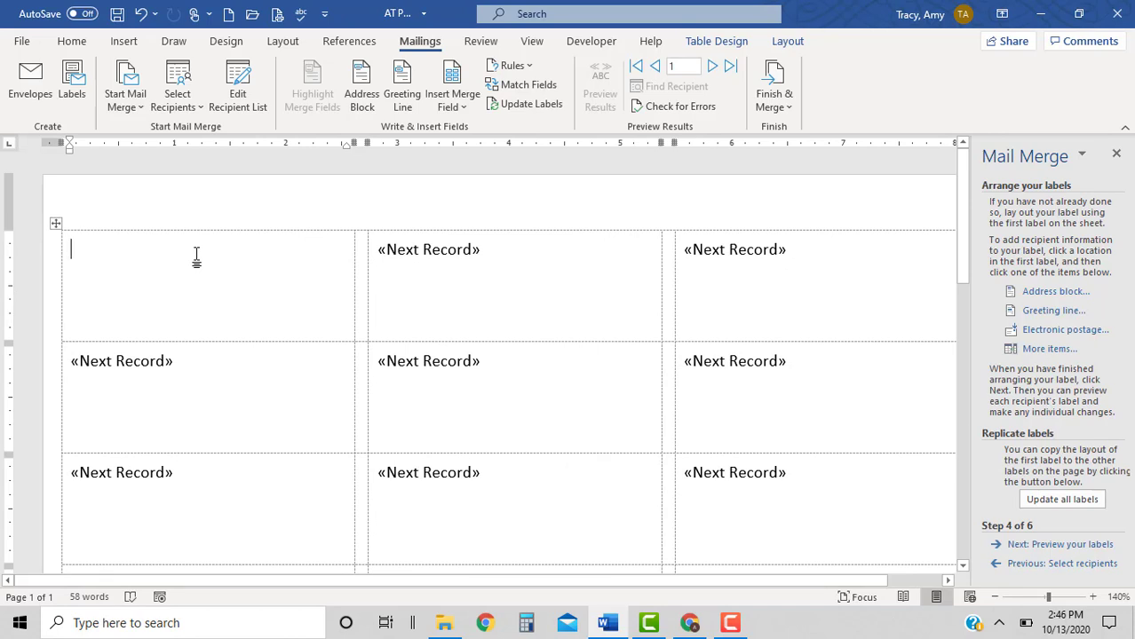
{"action": "left_click", "coordinate": [363, 80]}
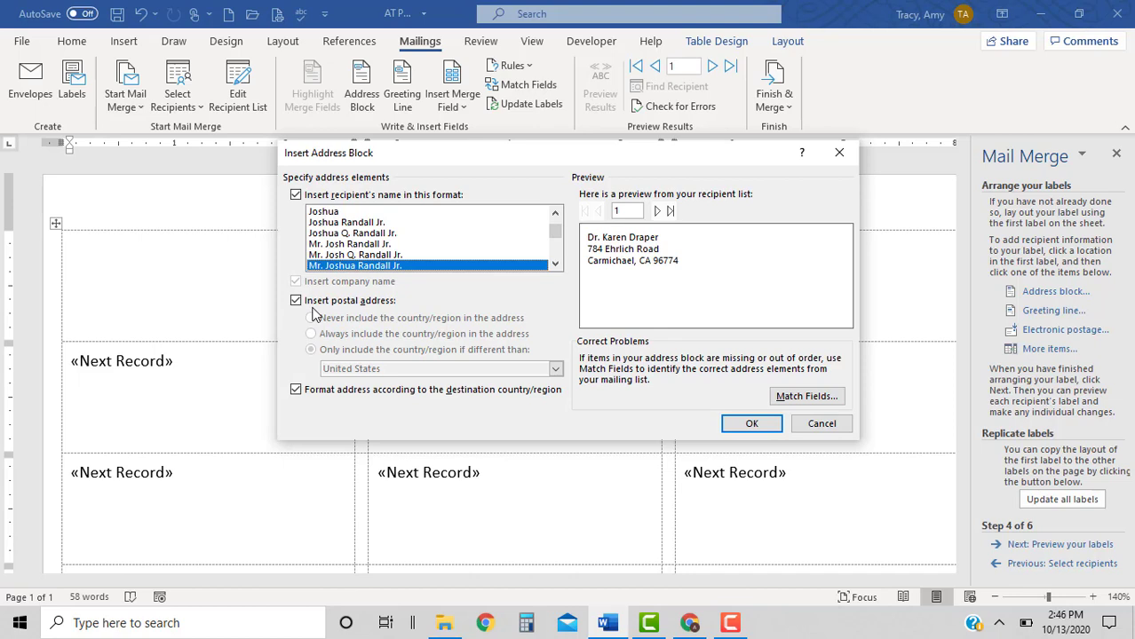
{"action": "left_click", "coordinate": [752, 424]}
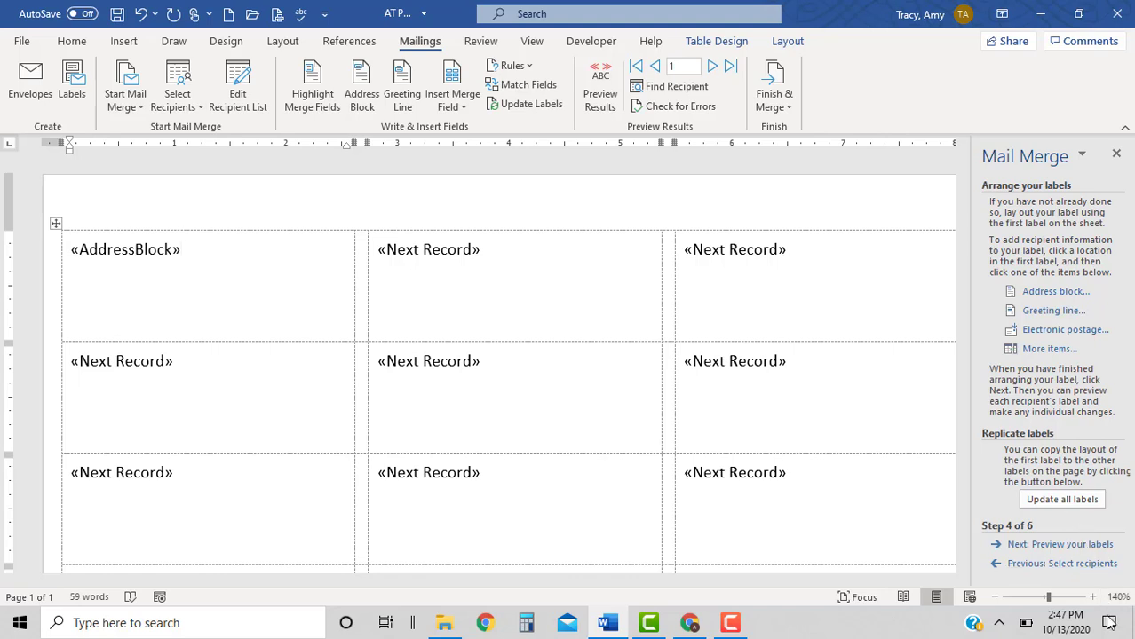
Update all labels with the address block and move on to the label preview.
{"action": "left_click", "coordinate": [721, 626]}
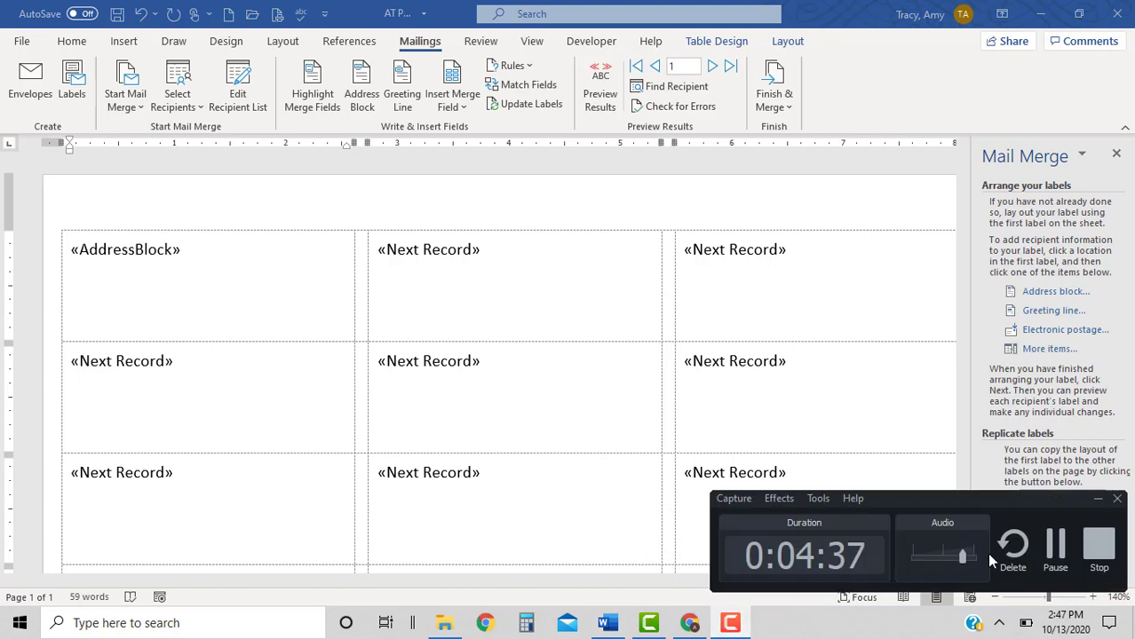
{"action": "left_click", "coordinate": [1065, 550]}
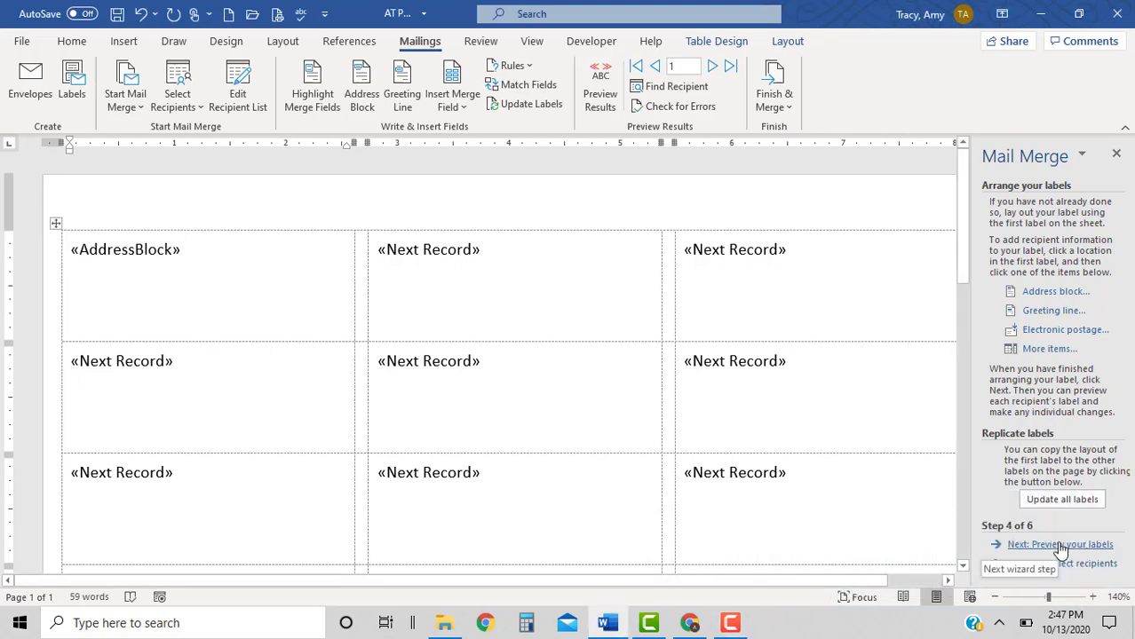
{"action": "left_click", "coordinate": [1053, 500]}
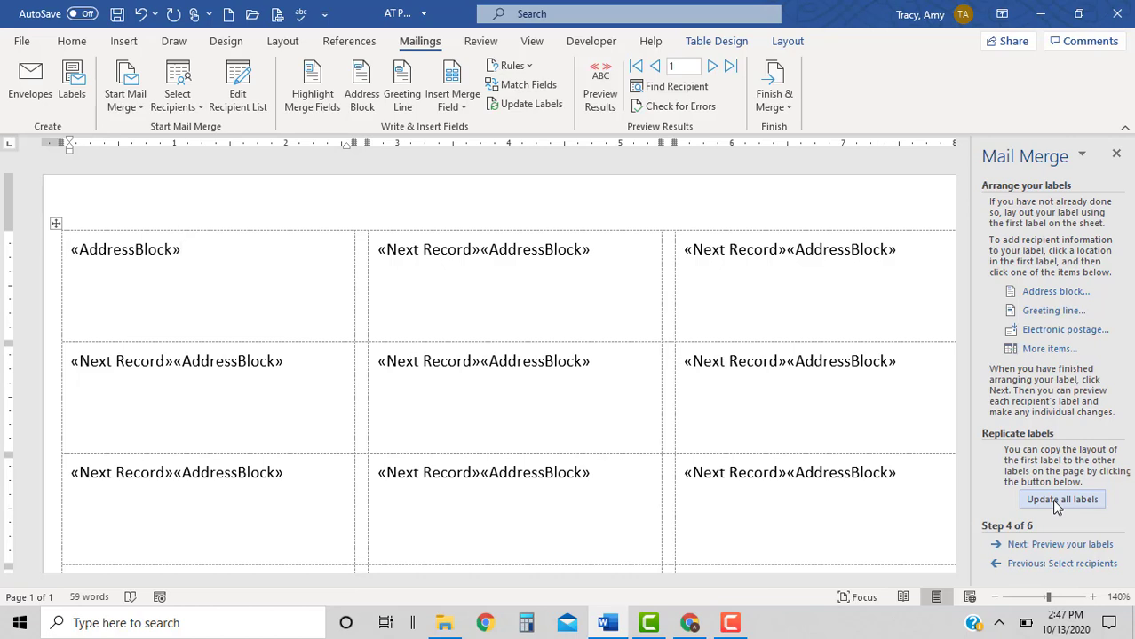
{"action": "left_click", "coordinate": [1059, 545]}
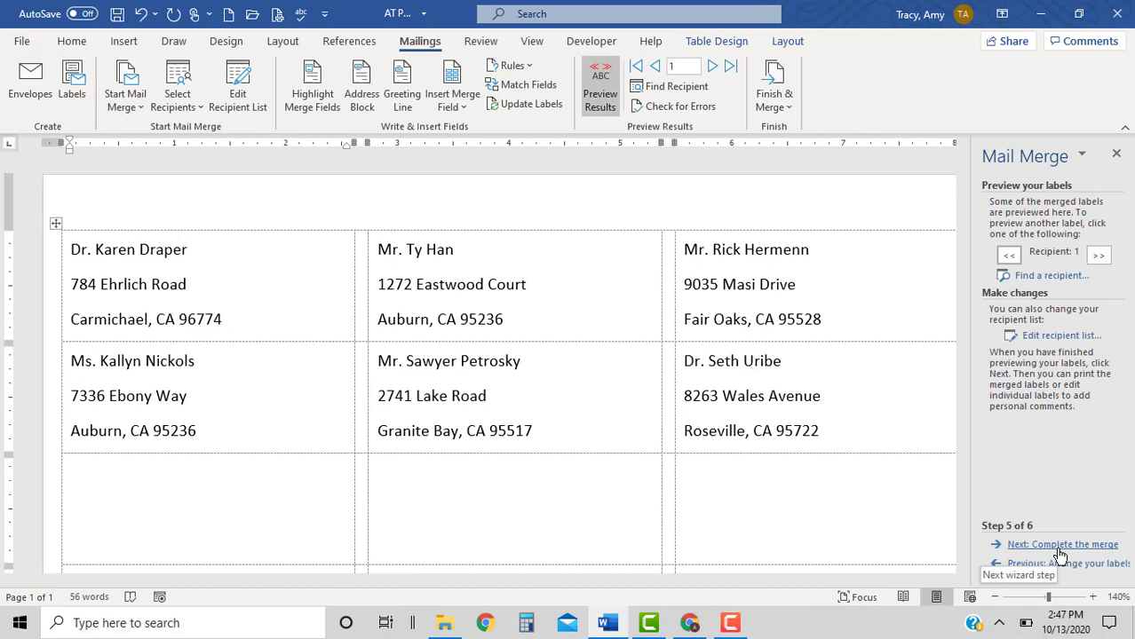
Turn on formatting marks in the labels from the Home ribbon.
{"action": "left_click", "coordinate": [70, 41]}
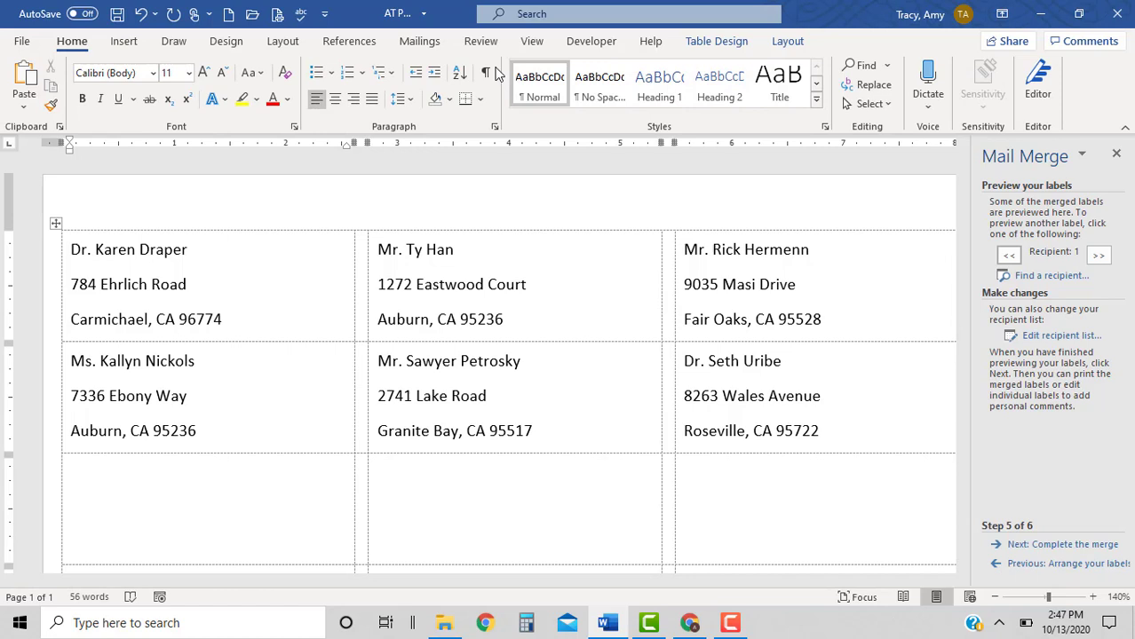
{"action": "left_click", "coordinate": [486, 74]}
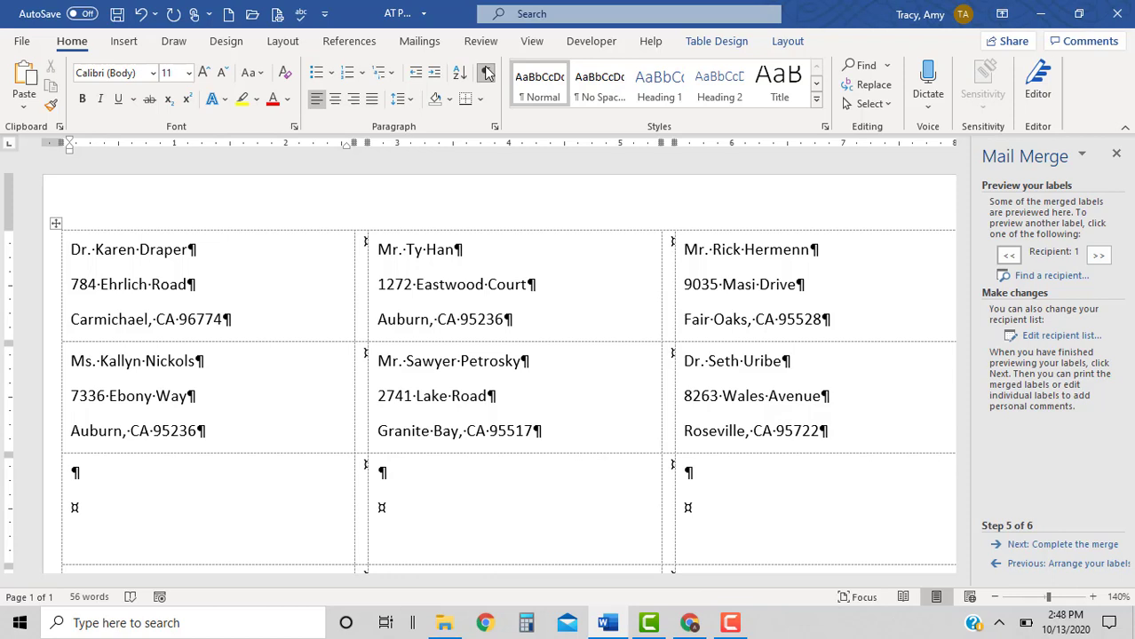
{"action": "left_click", "coordinate": [414, 42]}
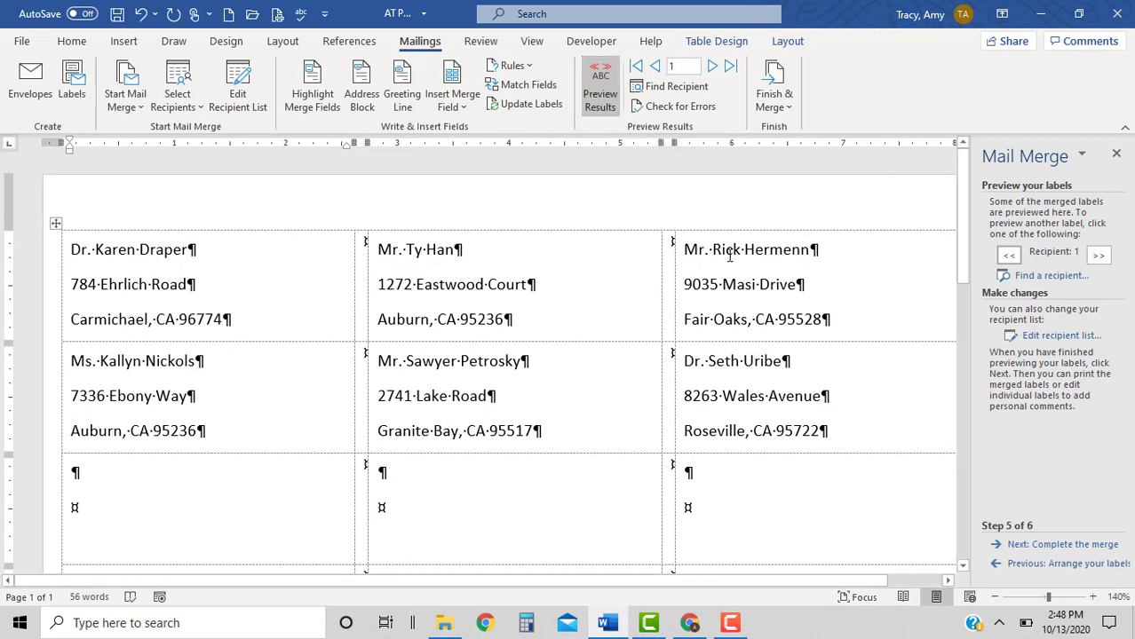
Step through the recipients with Next Record five times, then return to the first record.
{"action": "left_click", "coordinate": [713, 67]}
{"action": "left_click", "coordinate": [713, 67]}
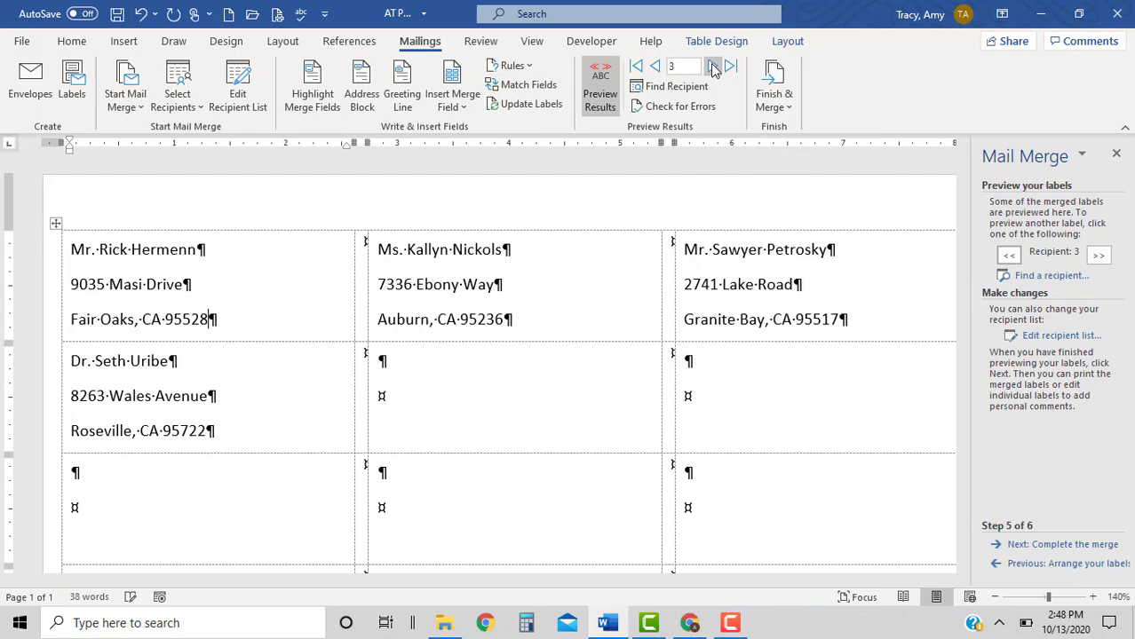
{"action": "left_click", "coordinate": [713, 67]}
{"action": "left_click", "coordinate": [713, 66]}
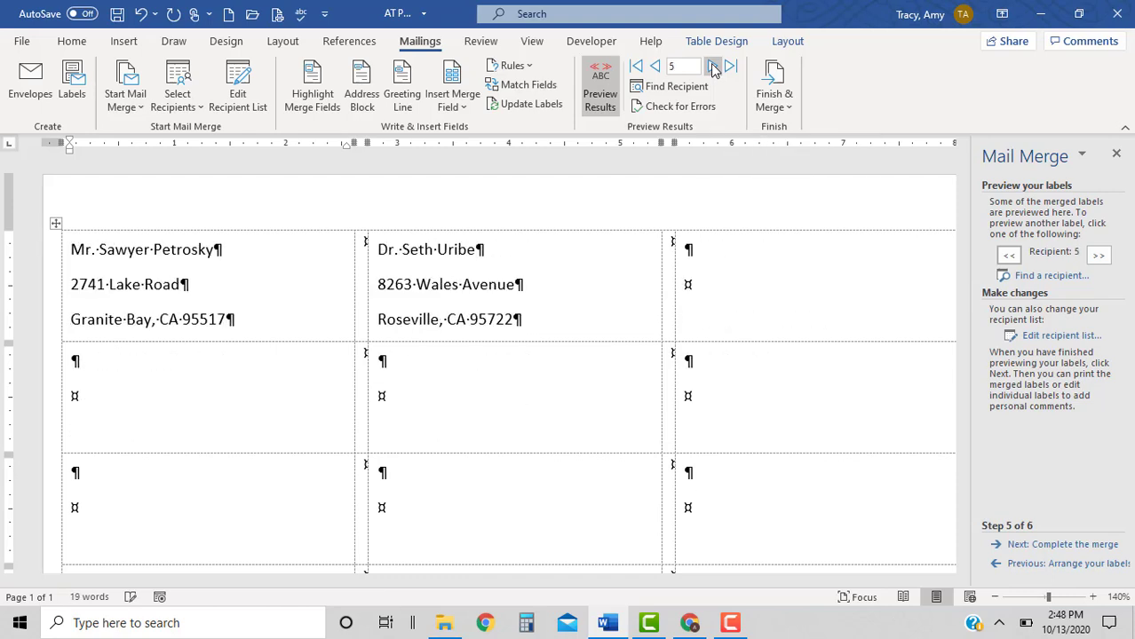
{"action": "left_click", "coordinate": [713, 67]}
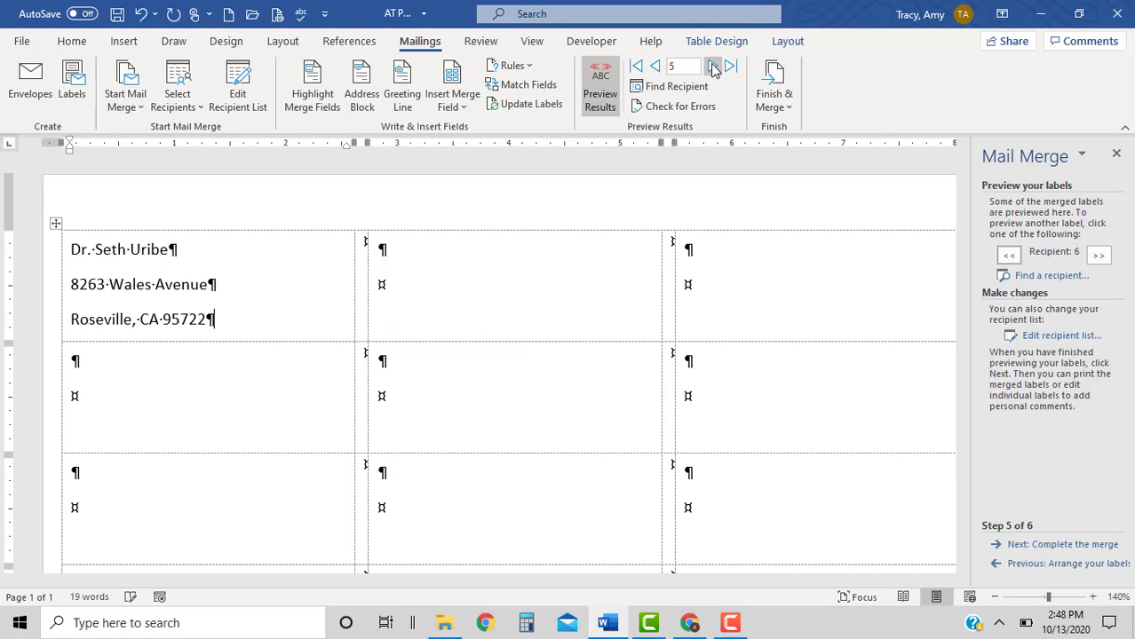
{"action": "left_click", "coordinate": [641, 67]}
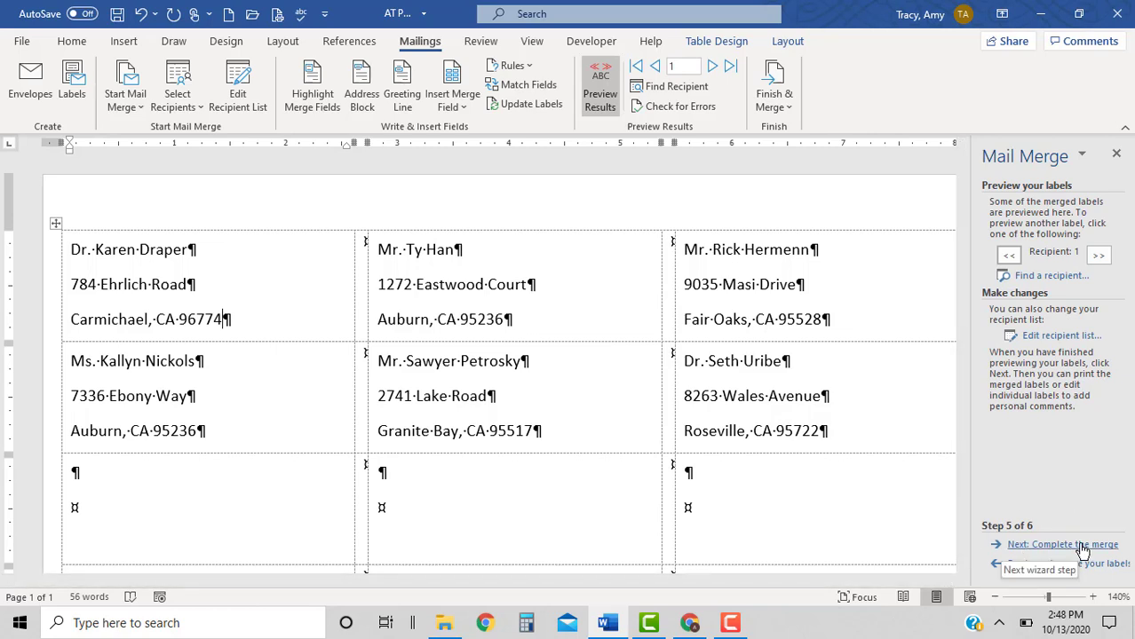
Merge all records into the new Labels1 document and hide its formatting marks.
{"action": "left_click", "coordinate": [1082, 545]}
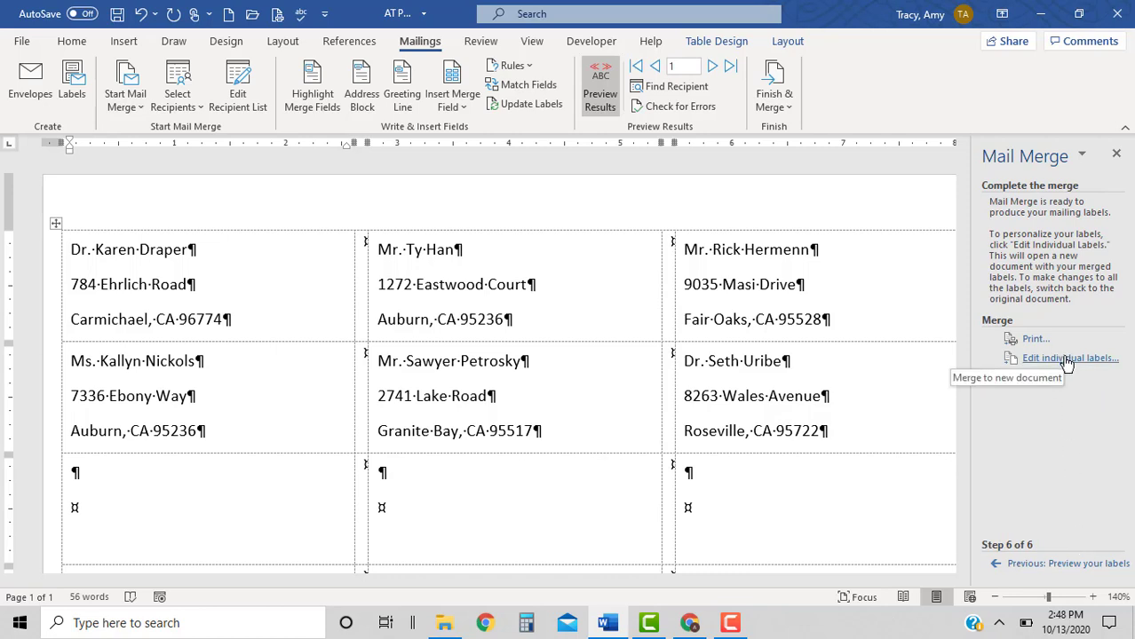
{"action": "left_click", "coordinate": [1066, 361]}
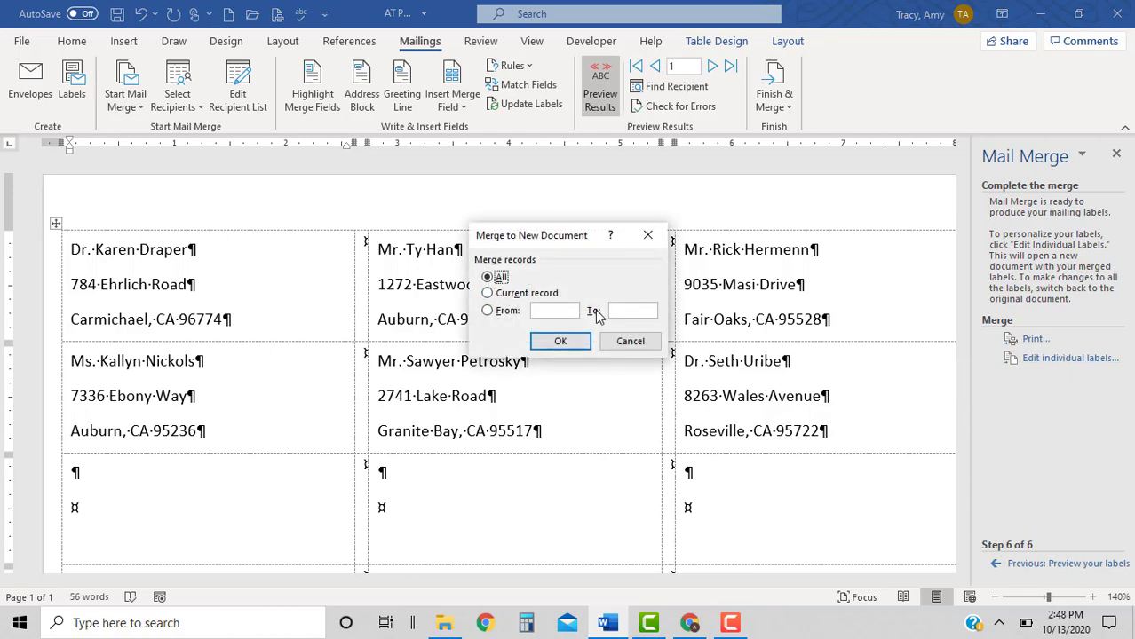
{"action": "left_click", "coordinate": [560, 342]}
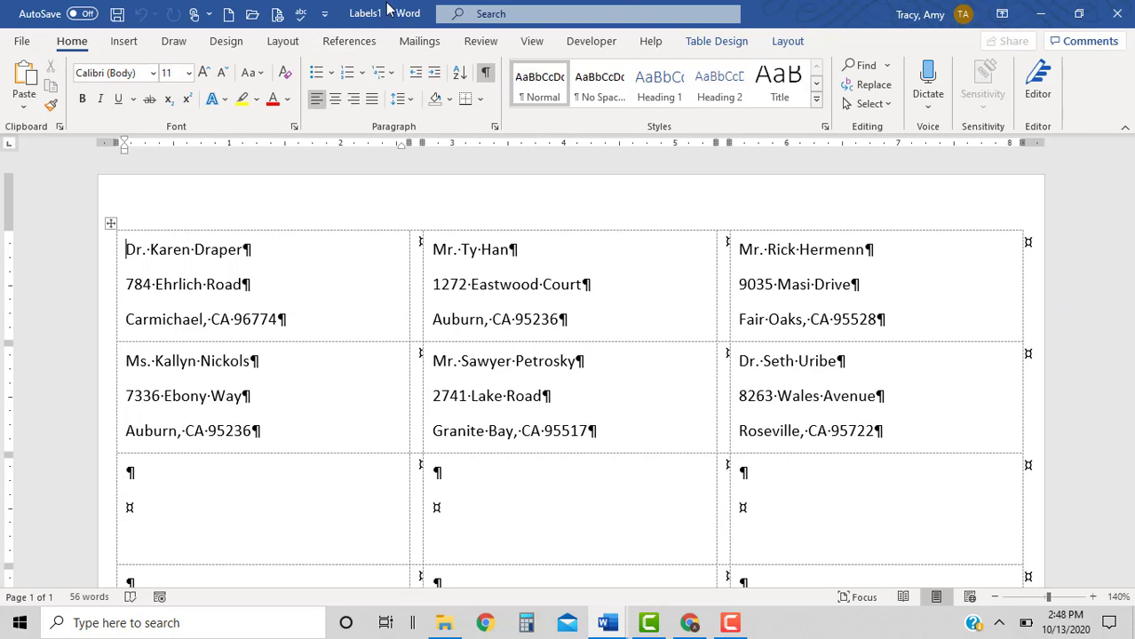
{"action": "left_click", "coordinate": [485, 72]}
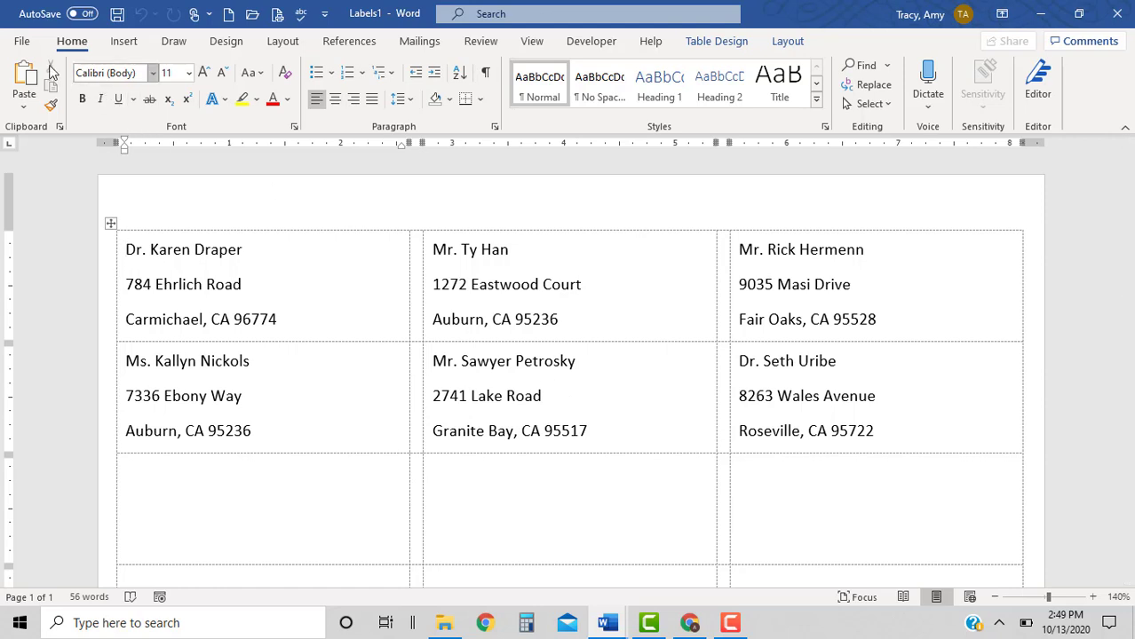
Save the merged labels into the fall 2020 > AOT127 folder as 'AT PP W5-5 labels merge'.
{"action": "left_click", "coordinate": [21, 41]}
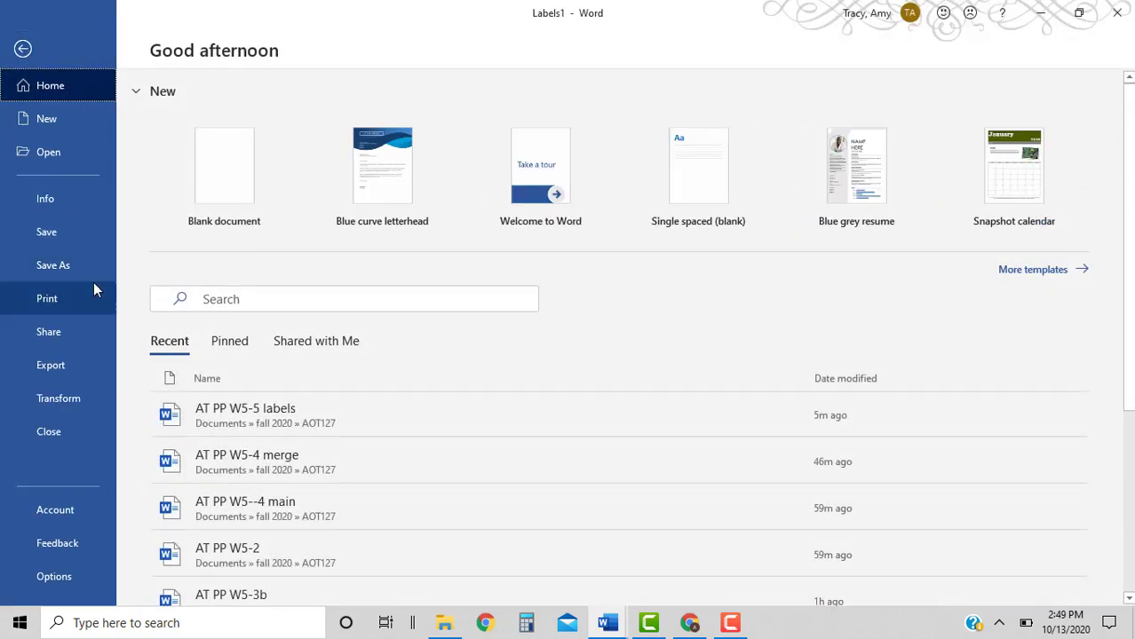
{"action": "left_click", "coordinate": [83, 276]}
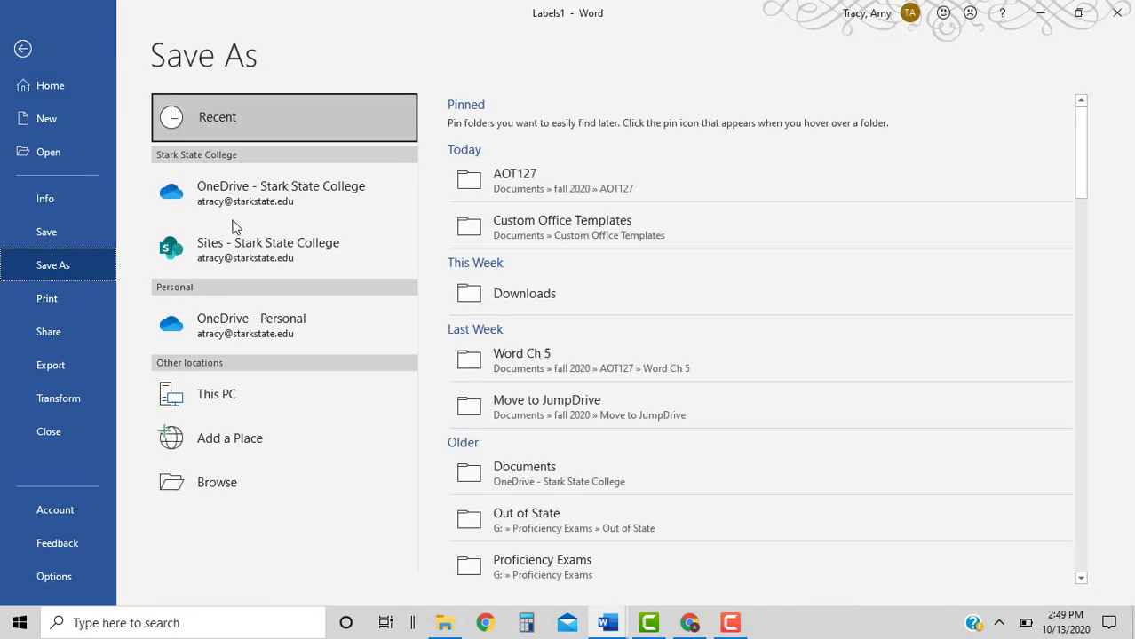
{"action": "left_click", "coordinate": [552, 177]}
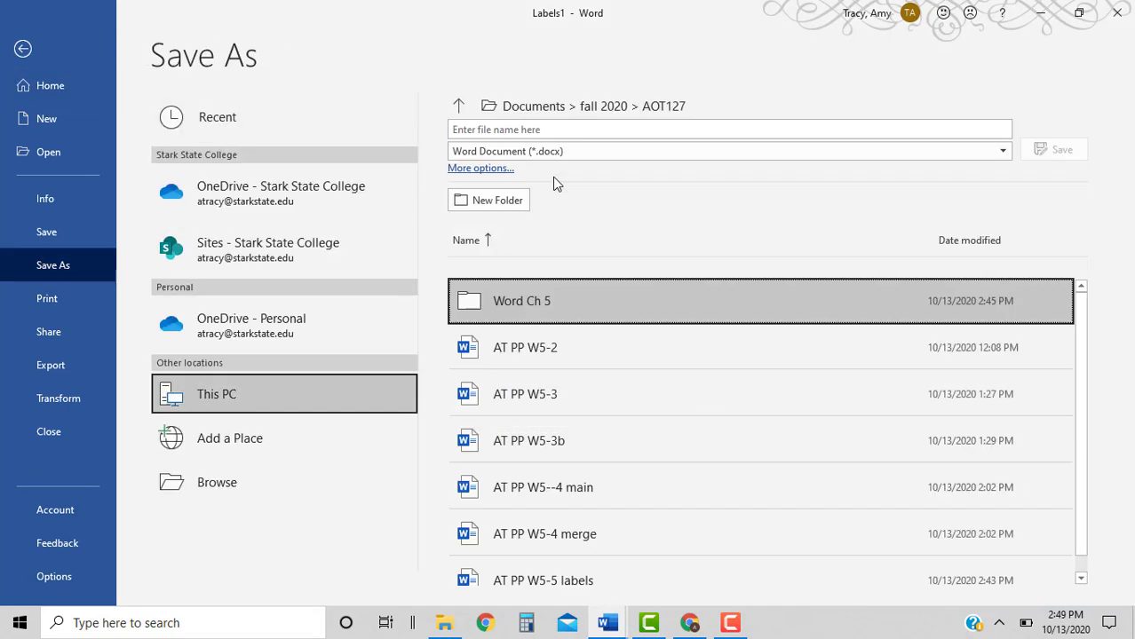
{"action": "left_click", "coordinate": [539, 129]}
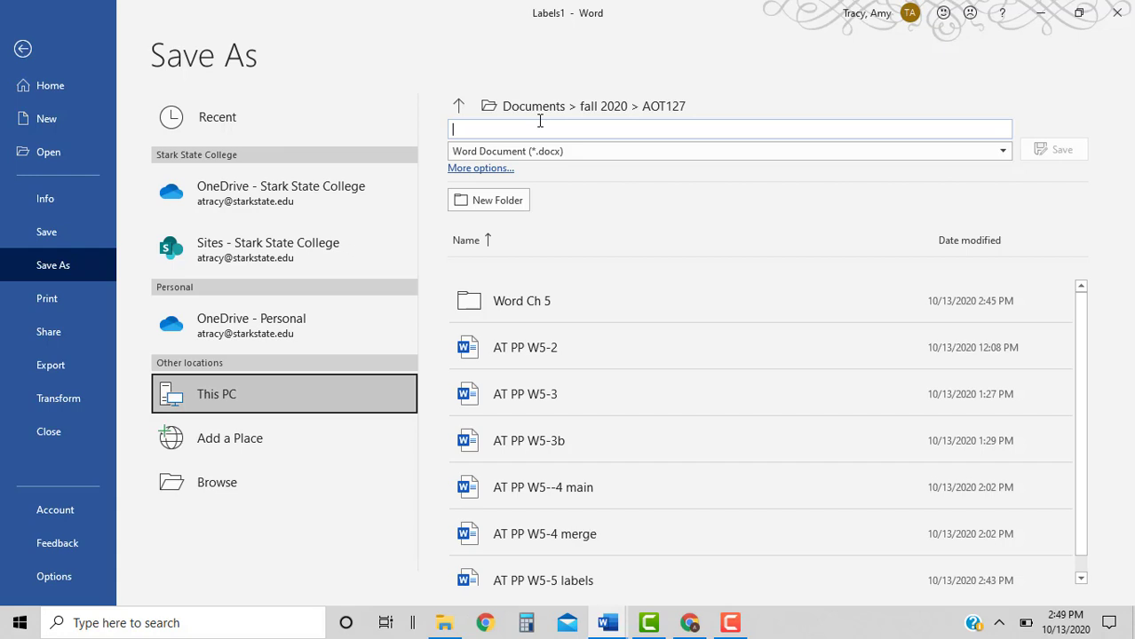
{"action": "type", "text": "AT PP "}
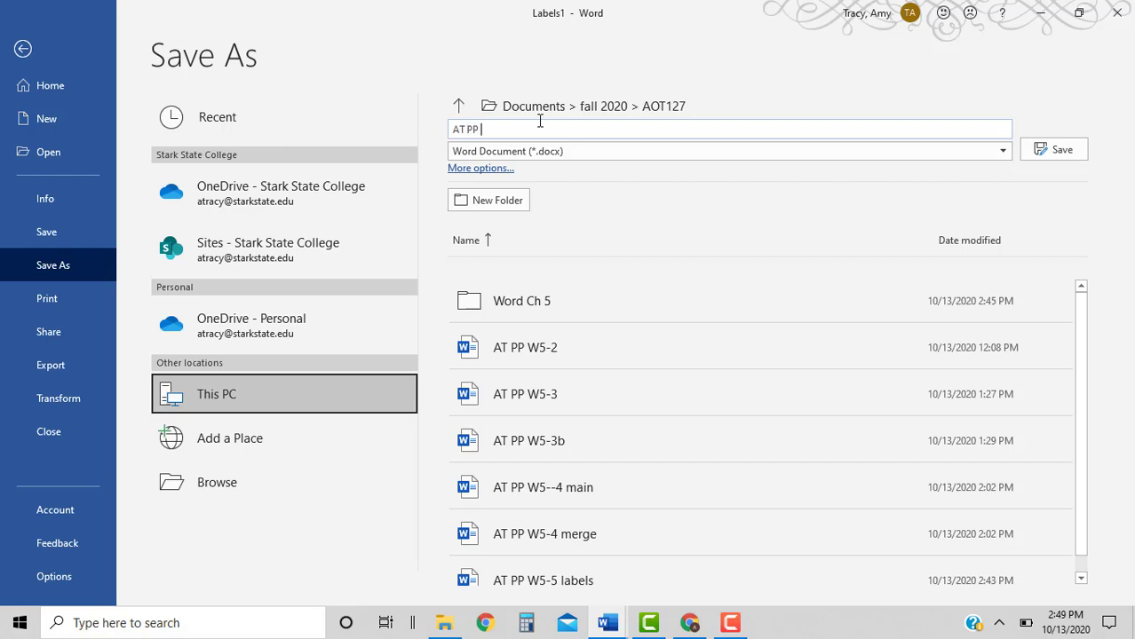
{"action": "type", "text": "W5-5 lb"}
{"action": "key", "text": "BackSpace"}
{"action": "type", "text": "abels merge"}
{"action": "left_click", "coordinate": [1055, 153]}
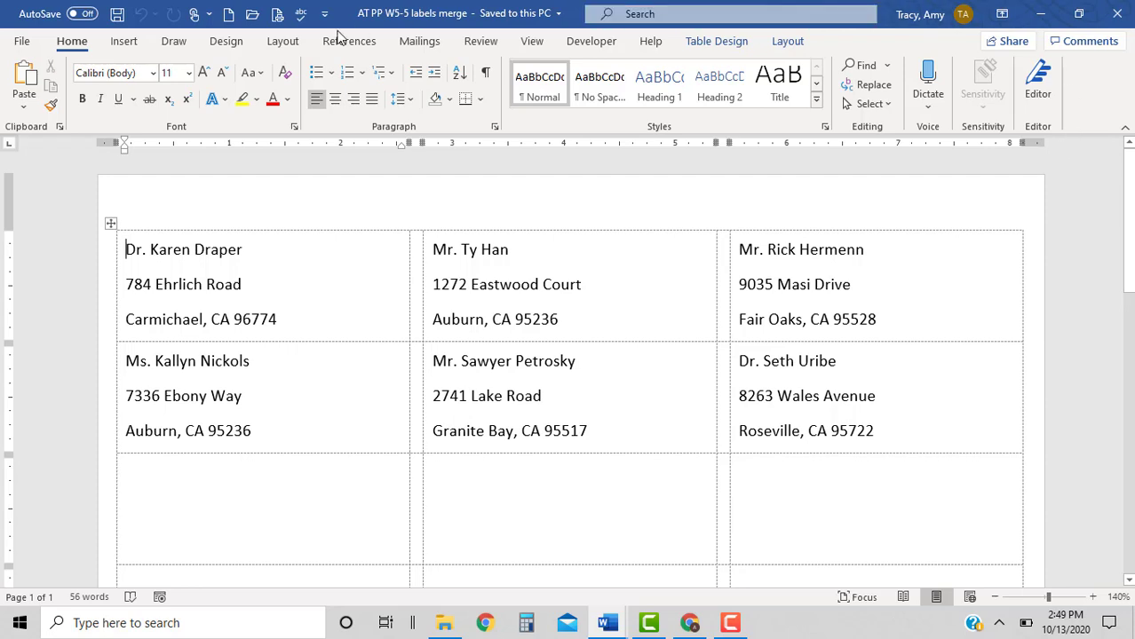
Close the merged labels document, then exit Word, saving changes to 'AT PP W5-5 labels'.
{"action": "left_click", "coordinate": [21, 42]}
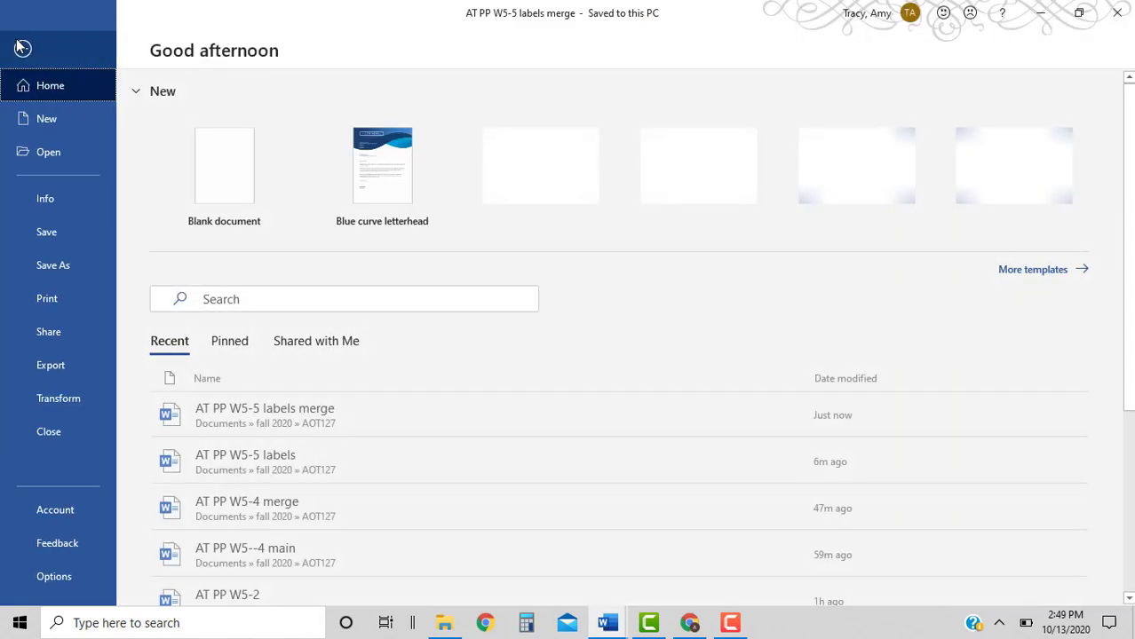
{"action": "left_click", "coordinate": [62, 435]}
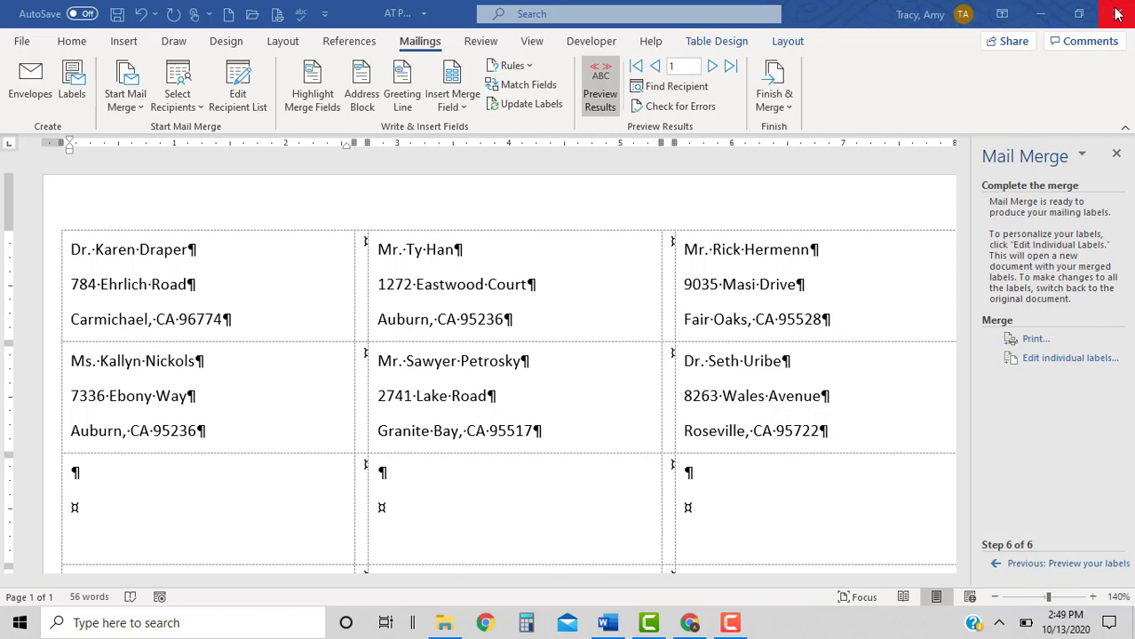
{"action": "left_click", "coordinate": [1116, 13]}
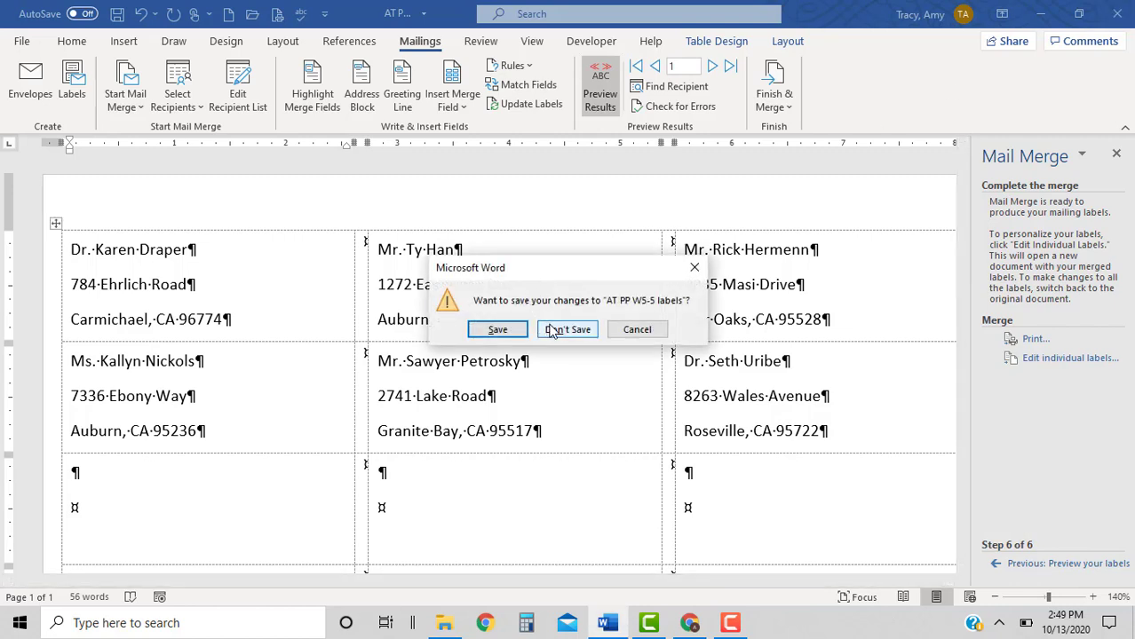
{"action": "left_click", "coordinate": [495, 329]}
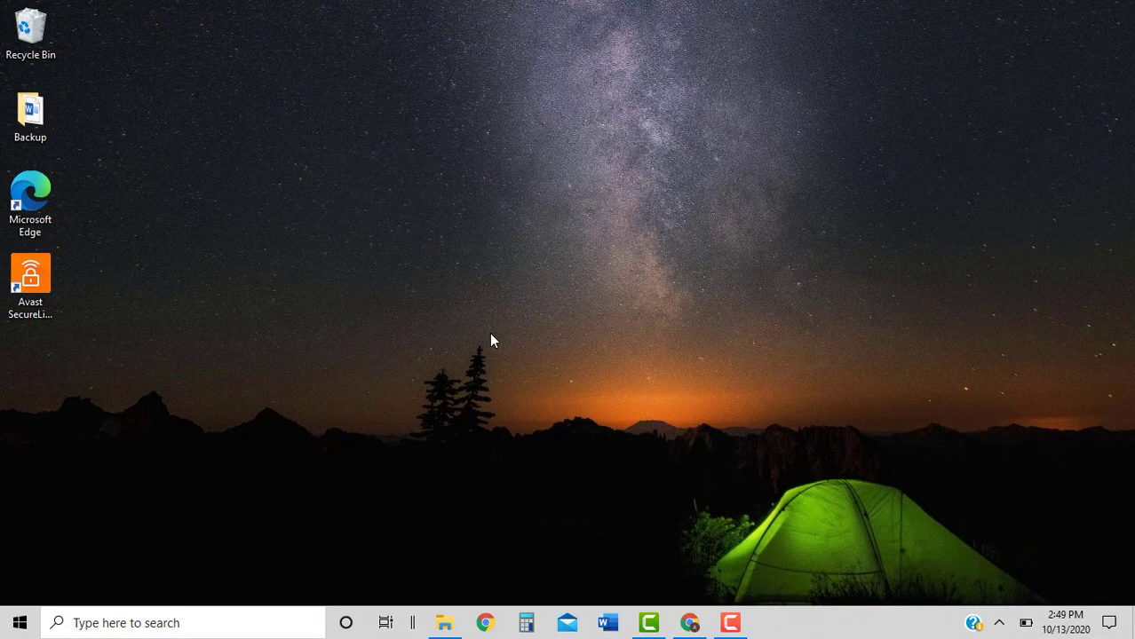
{"action": "left_click", "coordinate": [730, 623]}
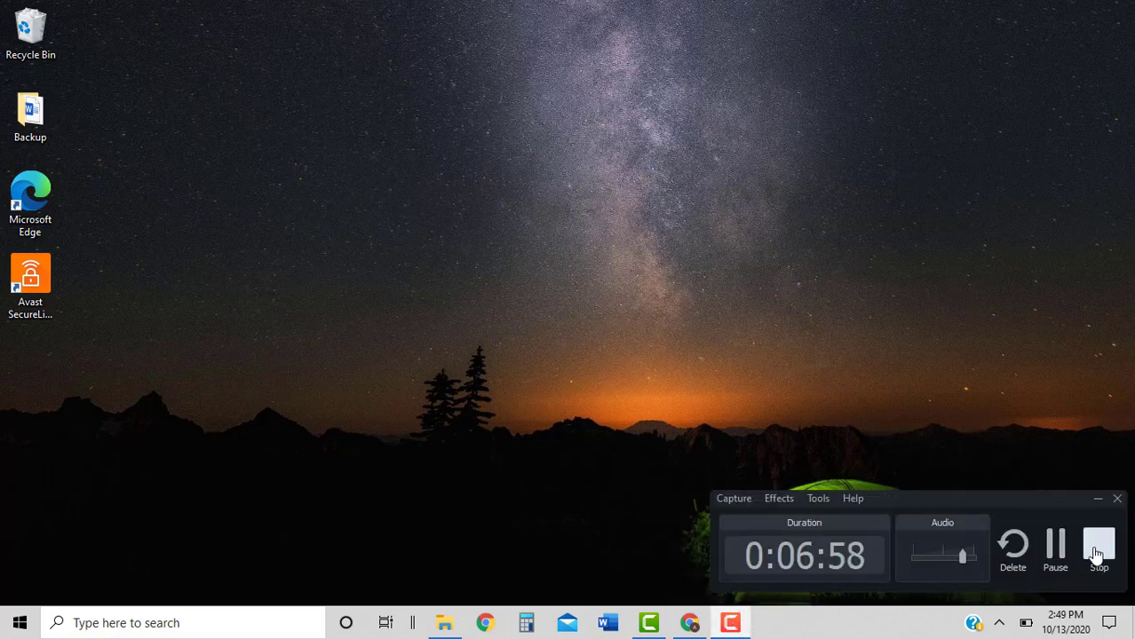